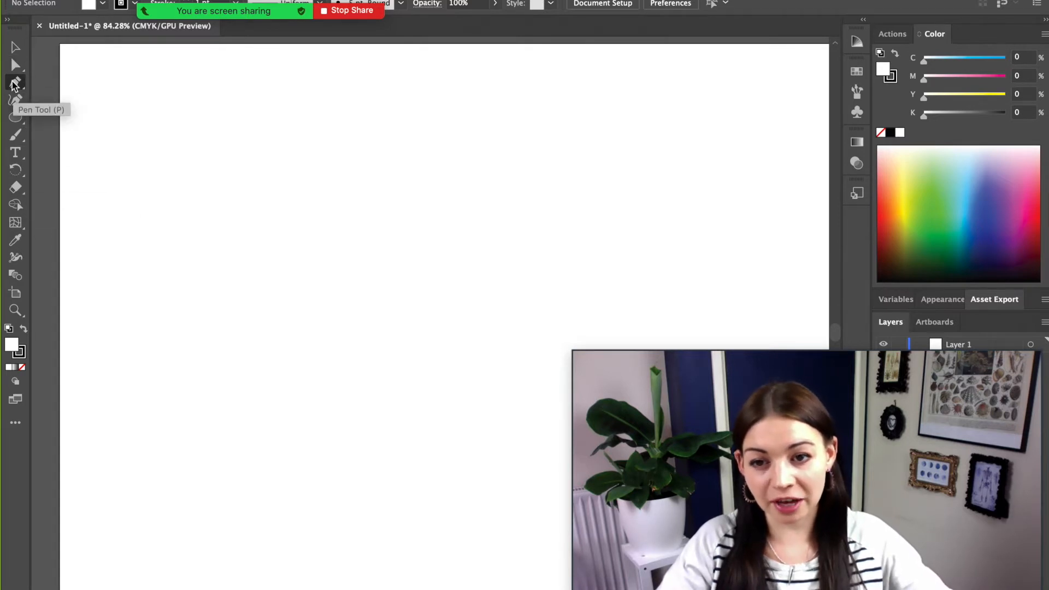
# - Draw a six-point zigzag path of straight segments across the upper left with the Pen tool
pyautogui.click(14, 84)
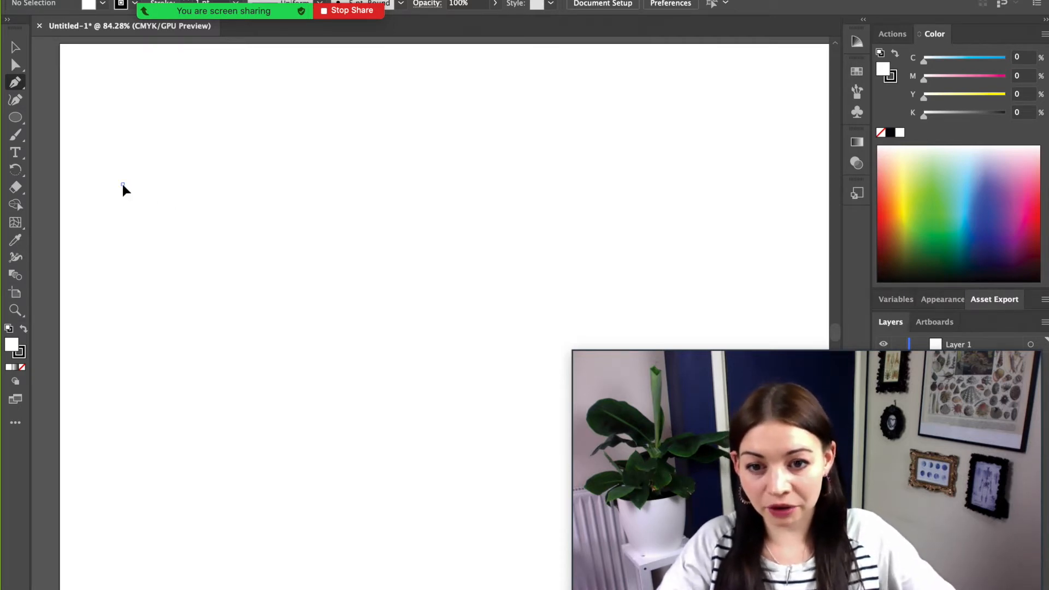
pyautogui.click(122, 183)
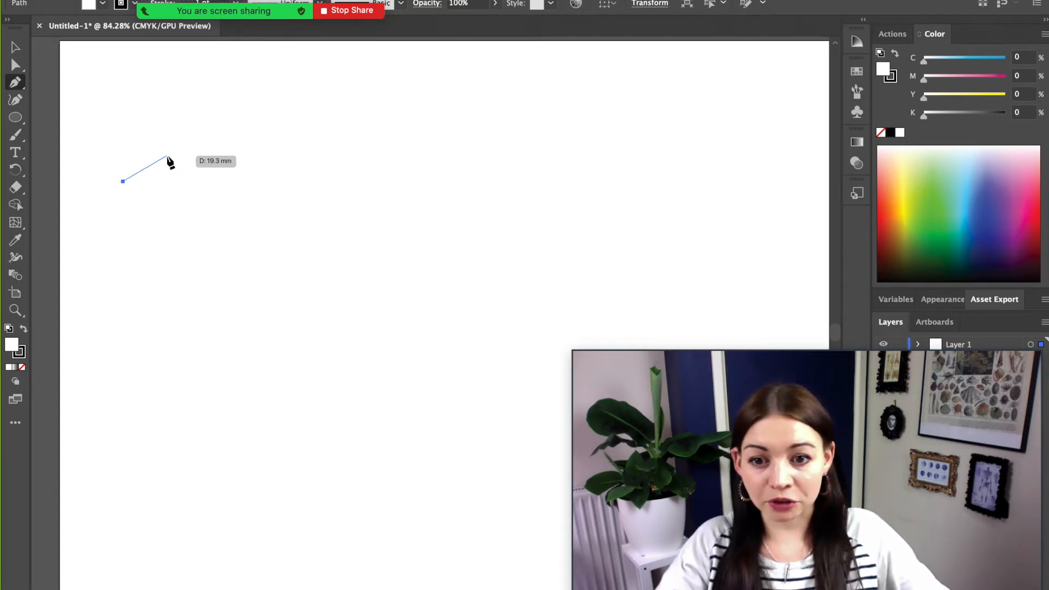
pyautogui.click(189, 162)
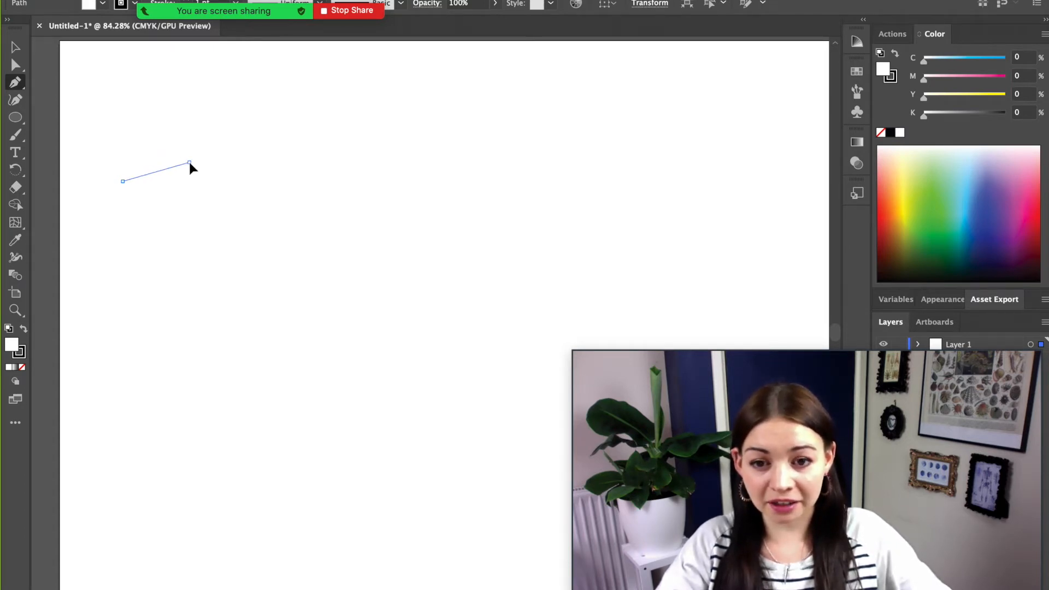
pyautogui.click(189, 162)
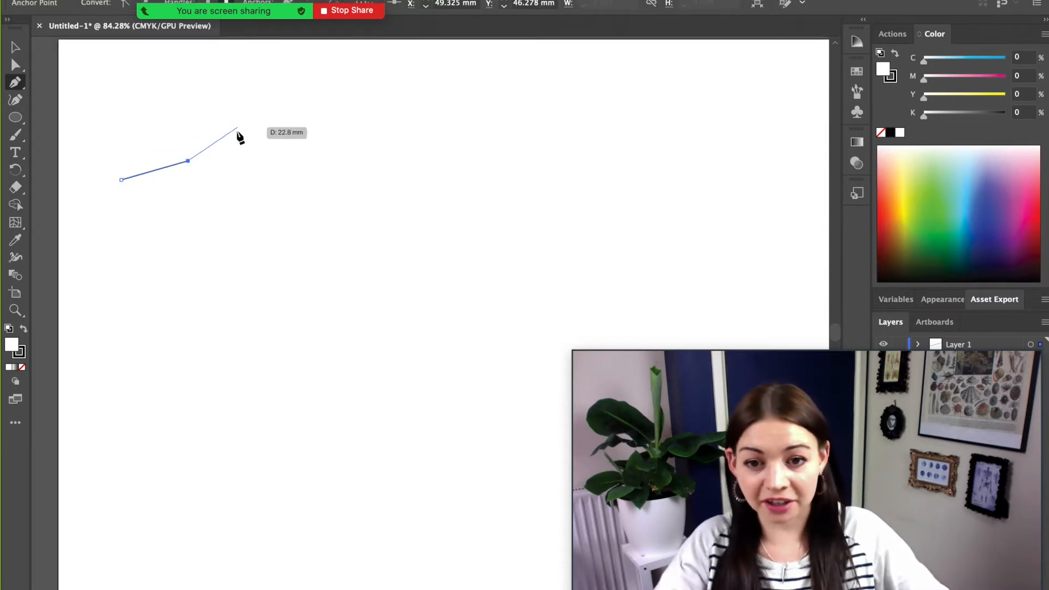
pyautogui.click(220, 180)
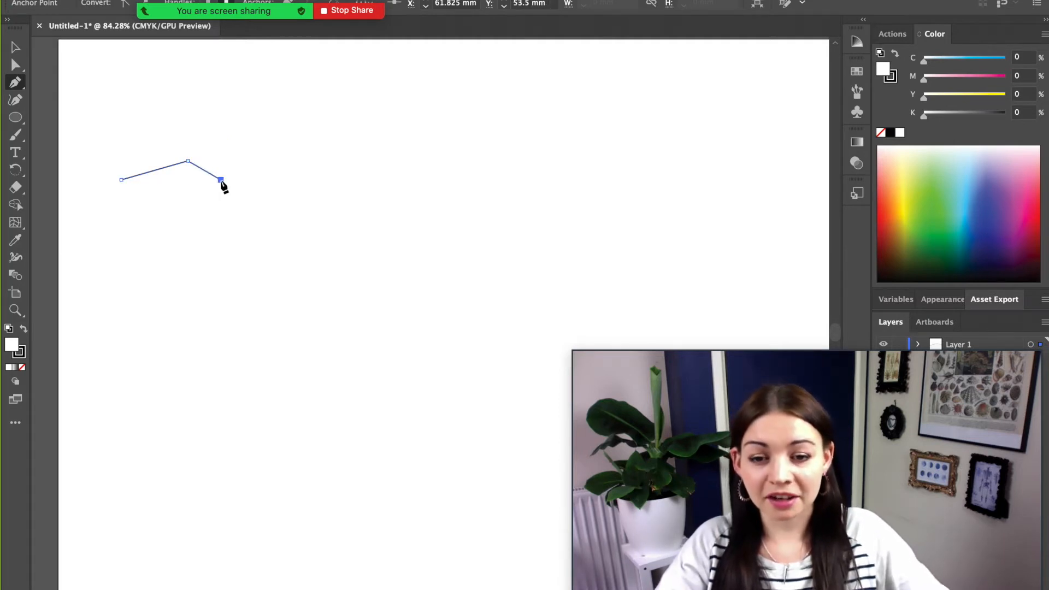
pyautogui.click(262, 143)
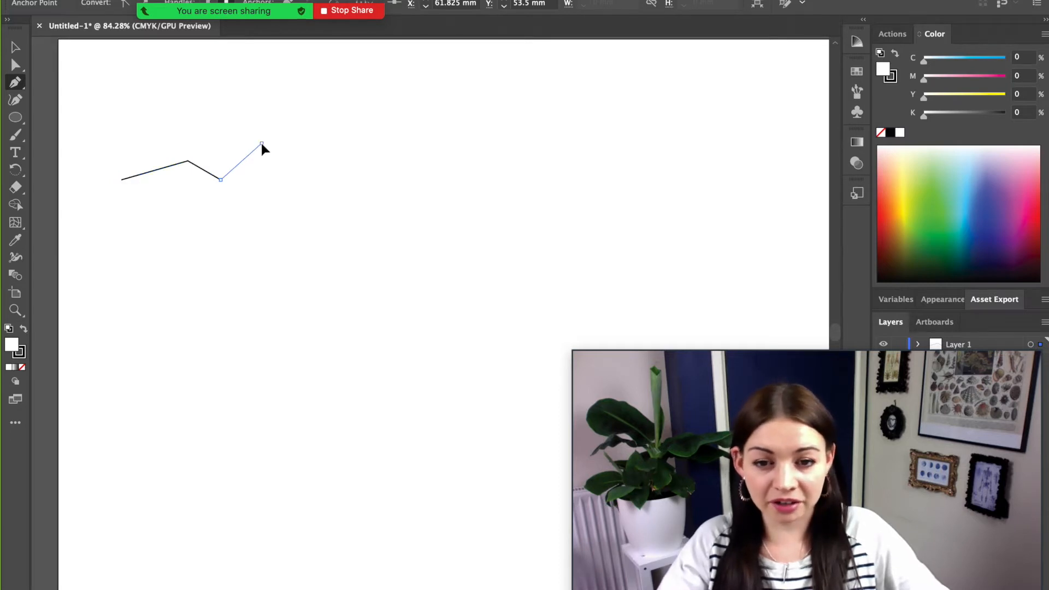
pyautogui.click(302, 186)
pyautogui.click(339, 147)
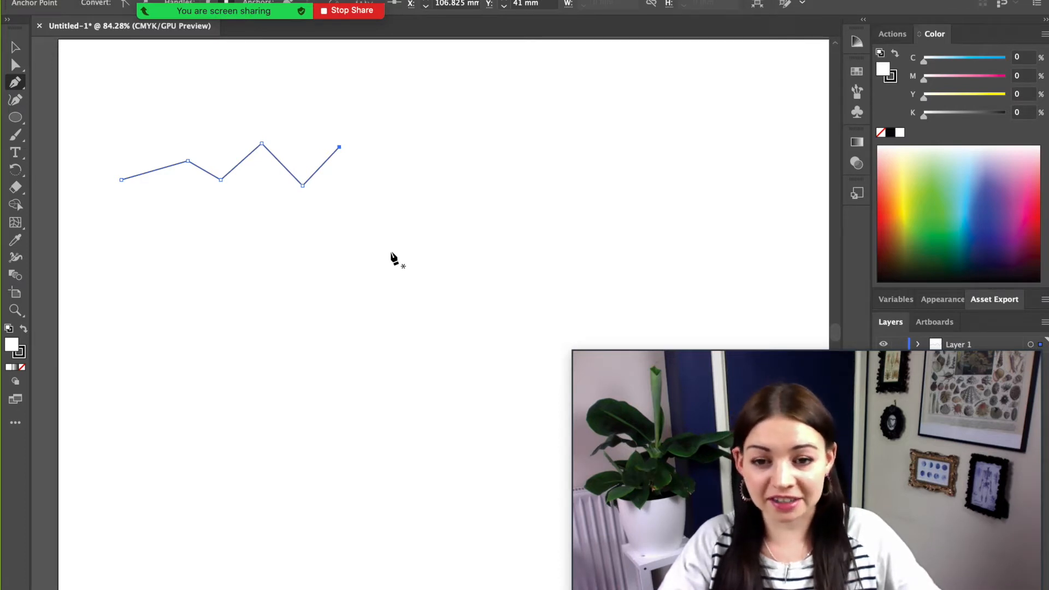
# - Start a path below the zigzag with one arched segment, removing the end anchor's outgoing handle
pyautogui.click(121, 279)
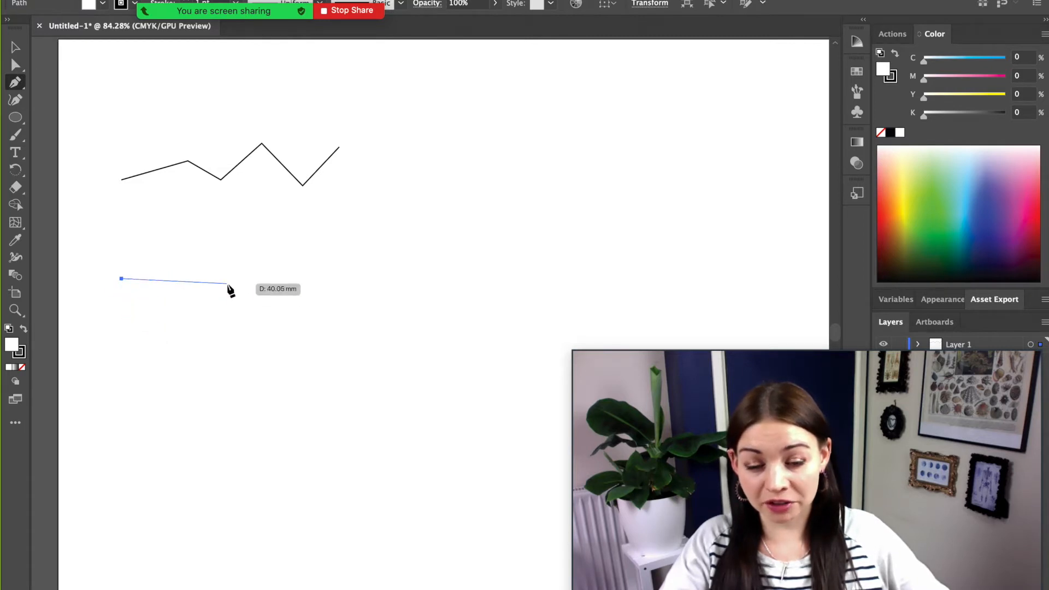
pyautogui.click(192, 279)
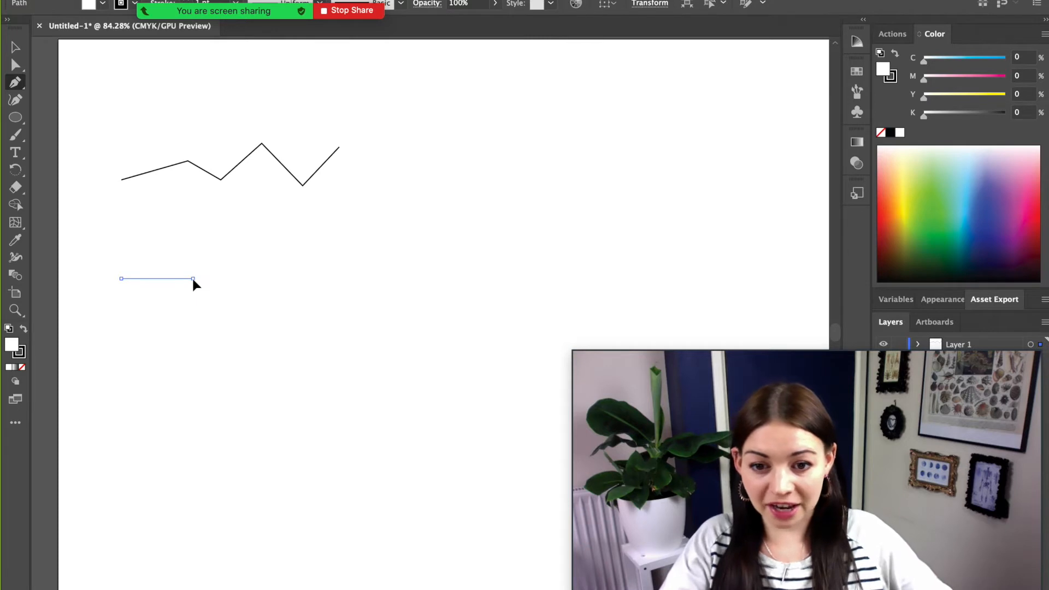
pyautogui.moveTo(192, 278); pyautogui.dragTo(214, 345)
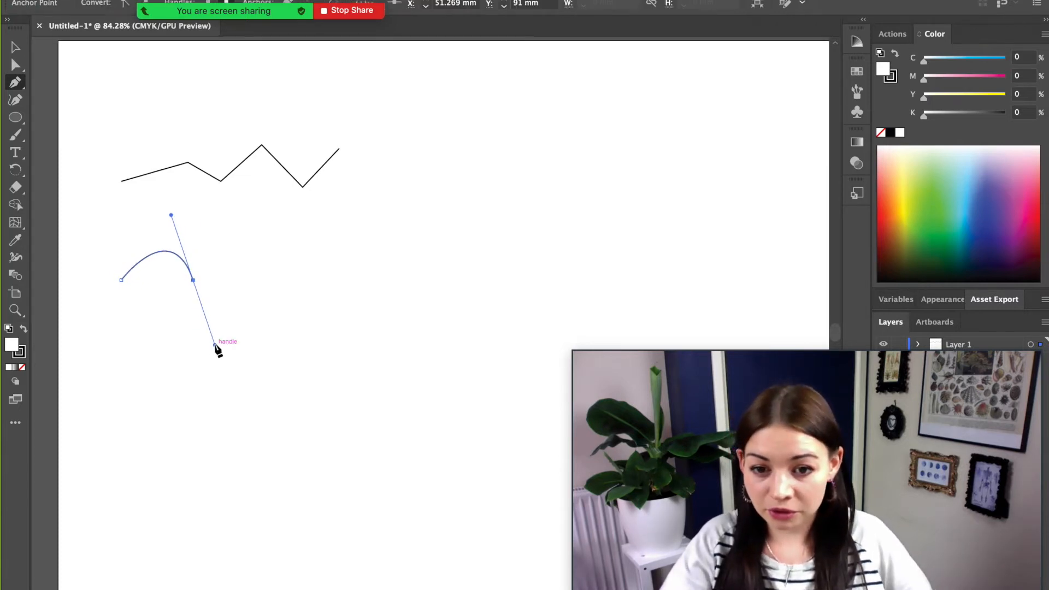
pyautogui.scroll(-1, 216, 345)
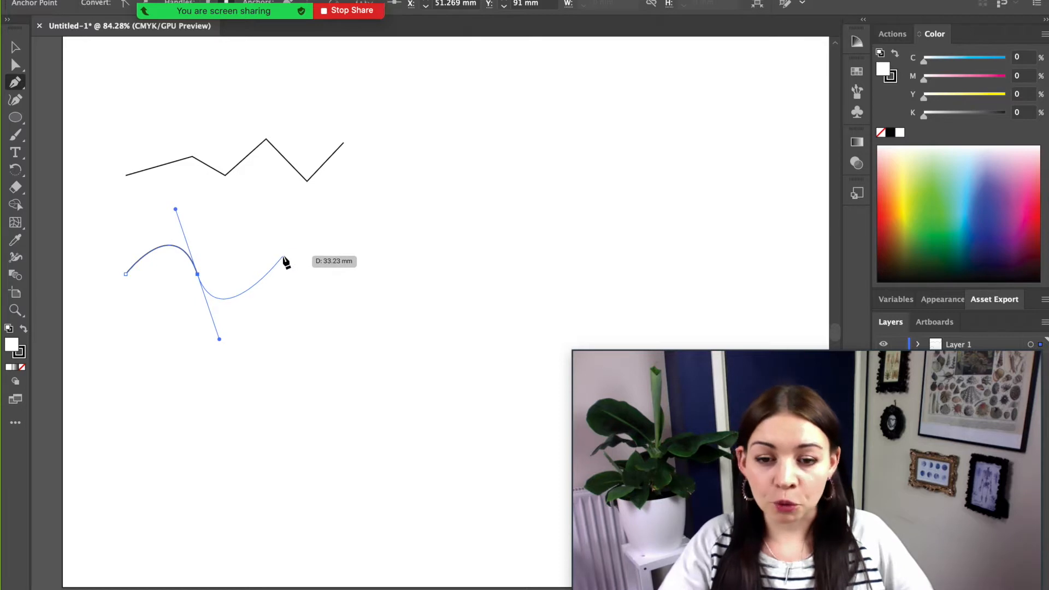
pyautogui.click(198, 274)
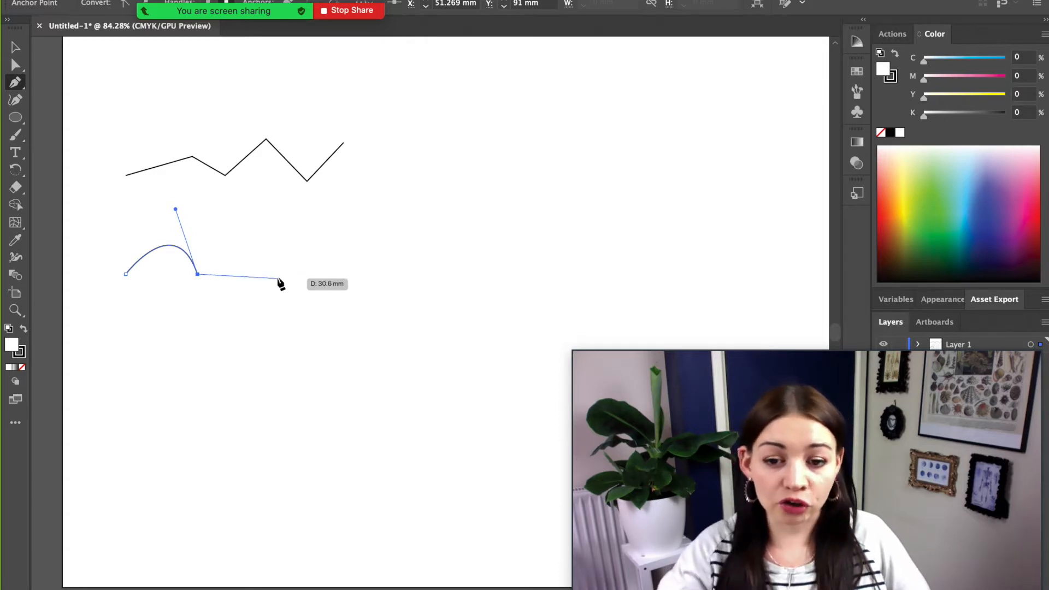
# - Extend the lower path with alternating curves (a dip, a bump, a final dip) and end it
pyautogui.click(268, 274)
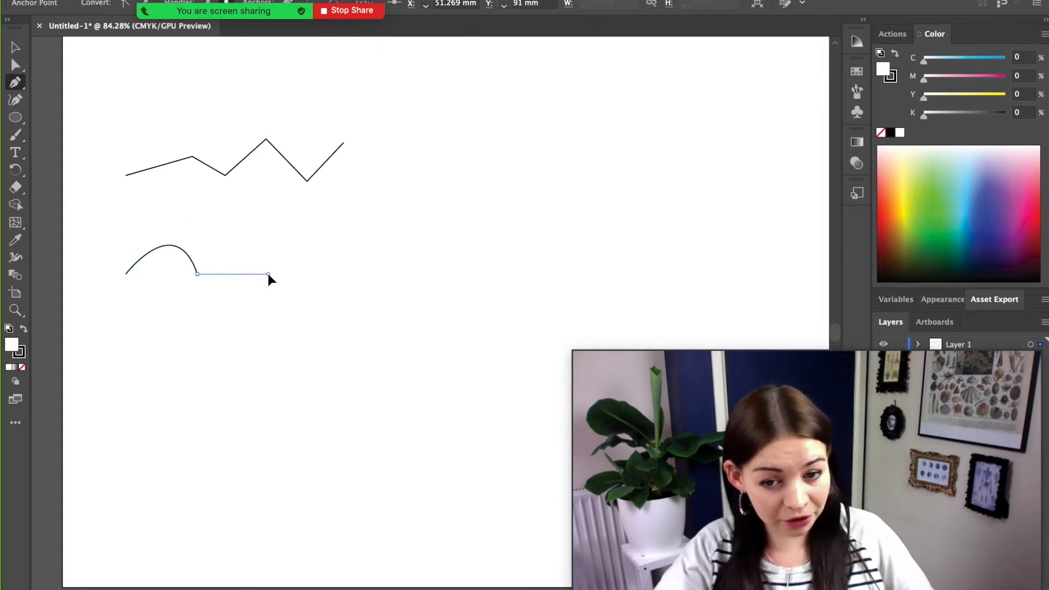
pyautogui.moveTo(269, 275); pyautogui.dragTo(322, 199)
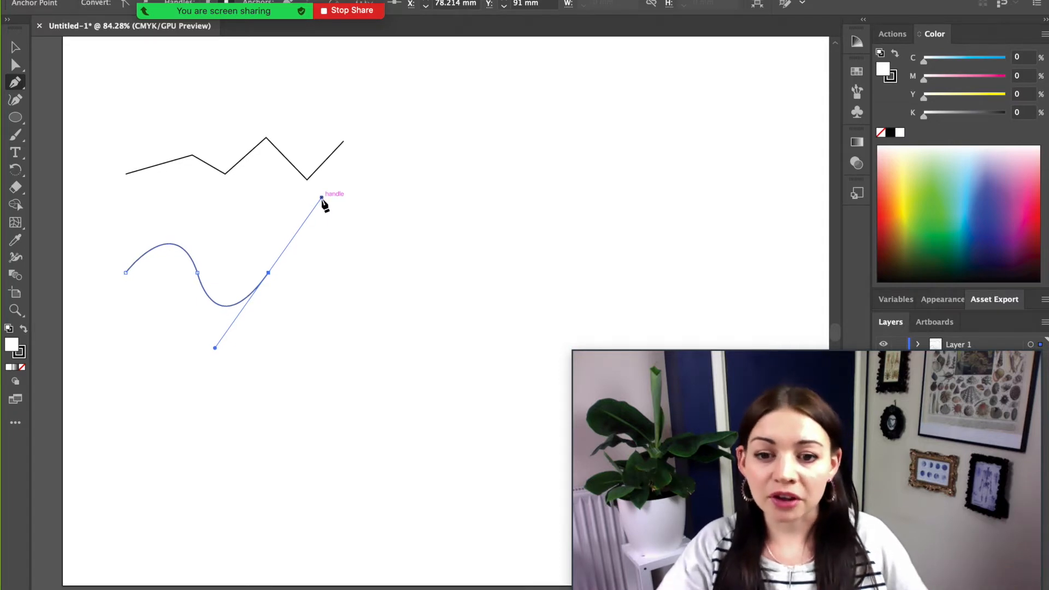
pyautogui.click(268, 272)
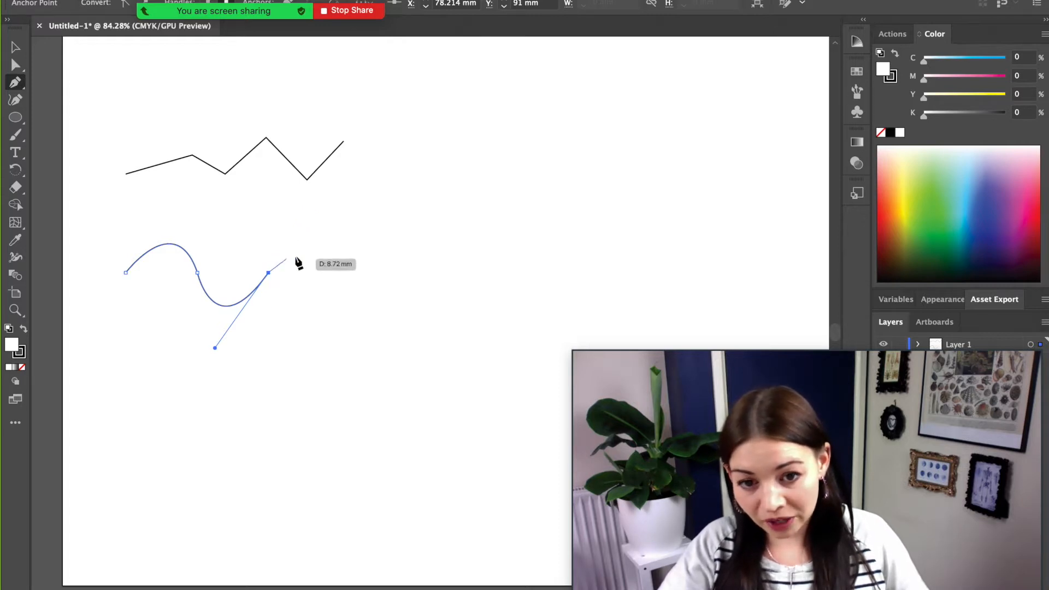
pyautogui.click(323, 271)
pyautogui.moveTo(323, 271); pyautogui.dragTo(351, 316)
pyautogui.scroll(-1, 351, 316)
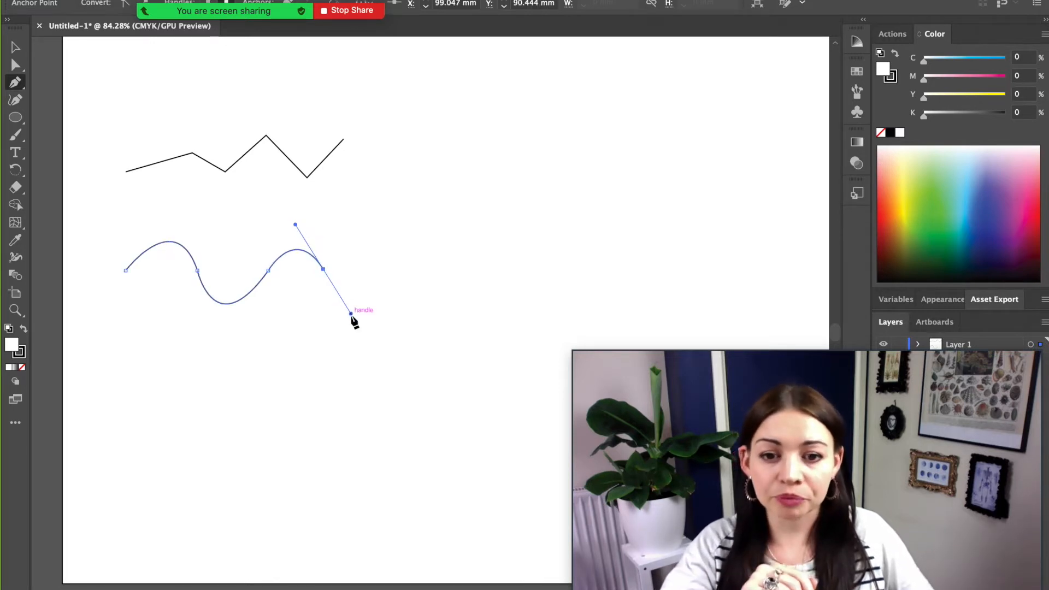
pyautogui.click(324, 270)
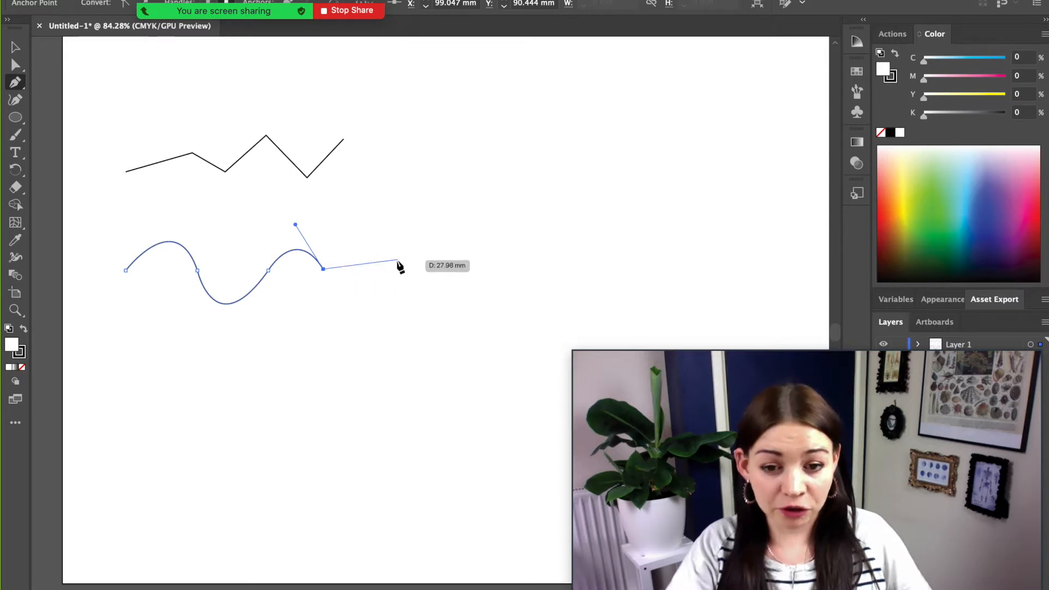
pyautogui.click(379, 273)
pyautogui.moveTo(379, 275); pyautogui.dragTo(408, 196)
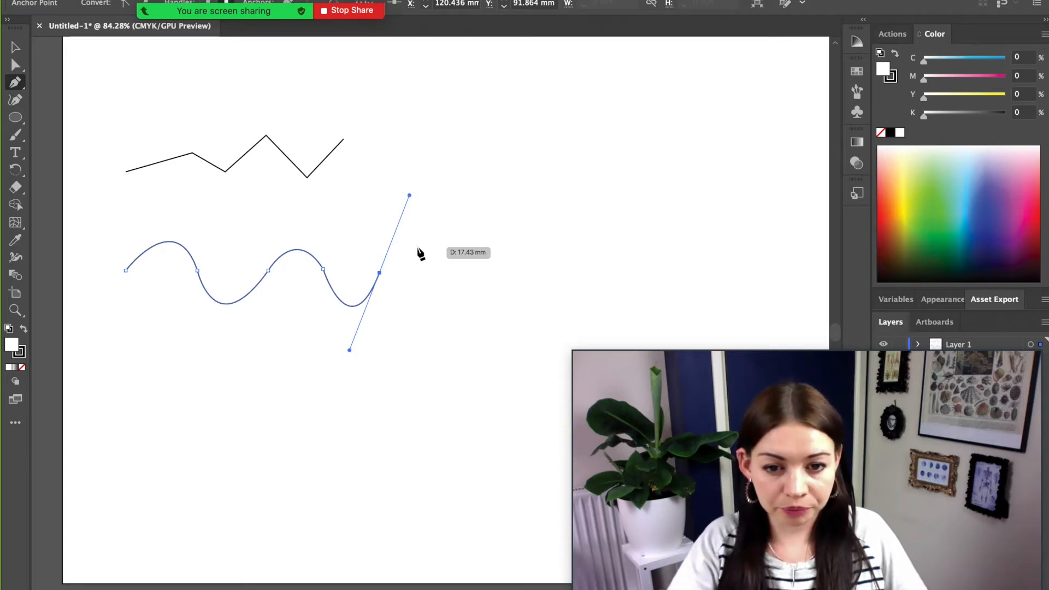
pyautogui.press('Escape')
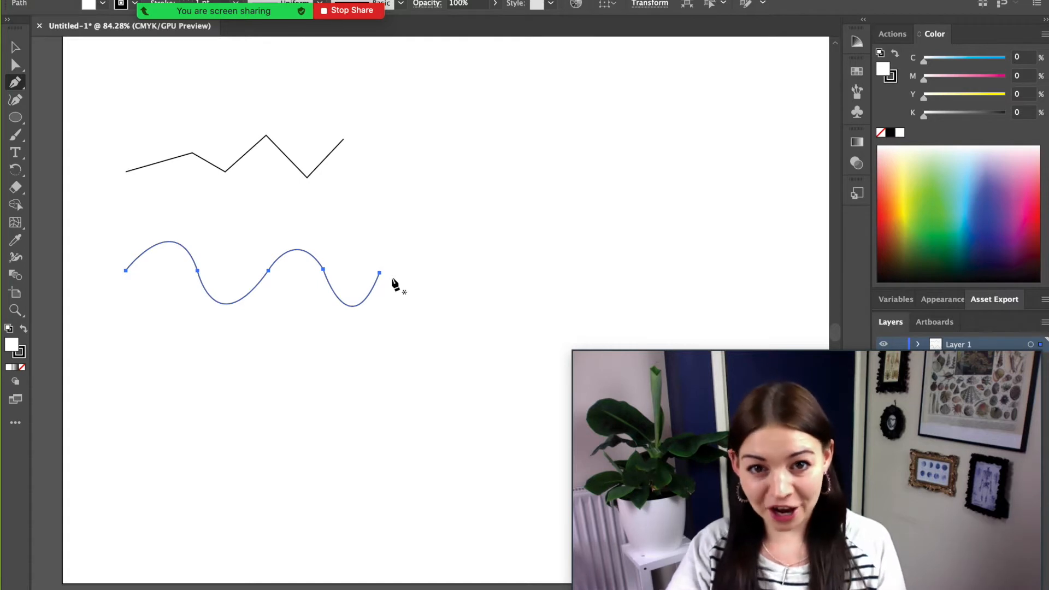
pyautogui.press('v')
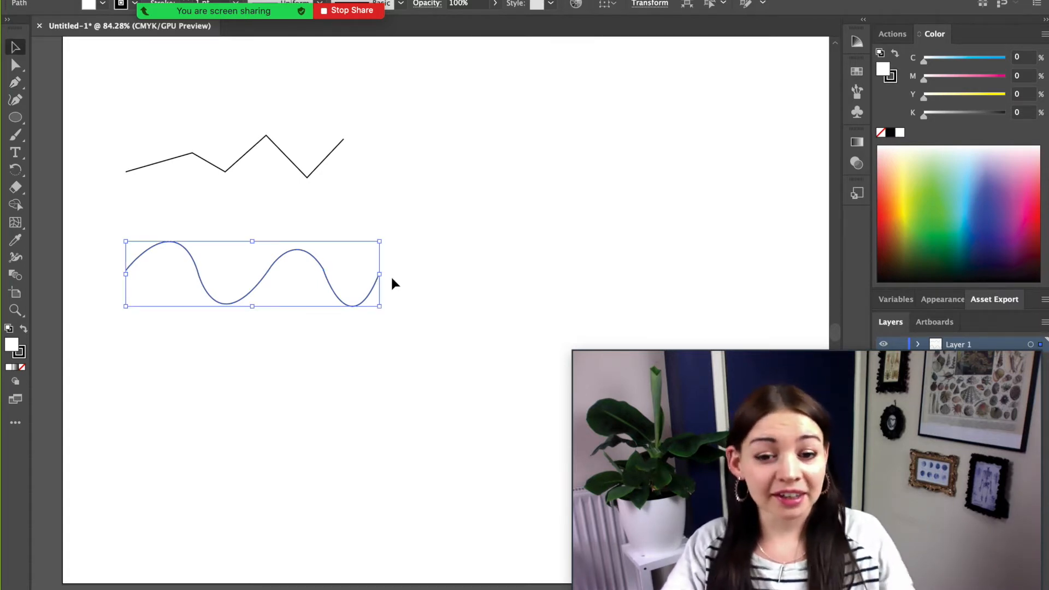
pyautogui.click(429, 364)
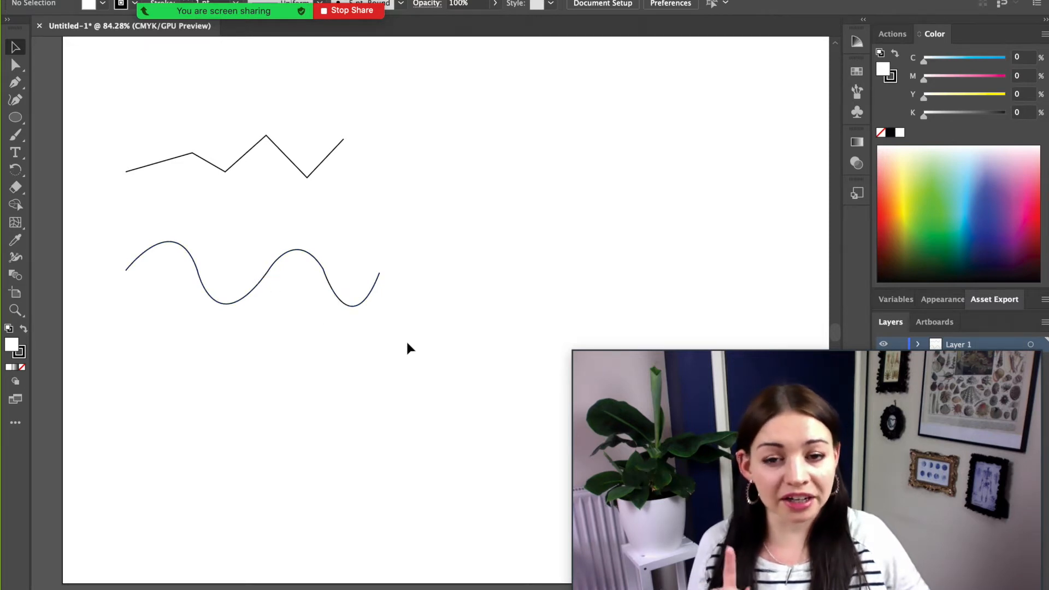
# - Marquee-select the wave path and float the Stroke panel so its Dashed Line options show
pyautogui.moveTo(406, 341); pyautogui.dragTo(160, 219)
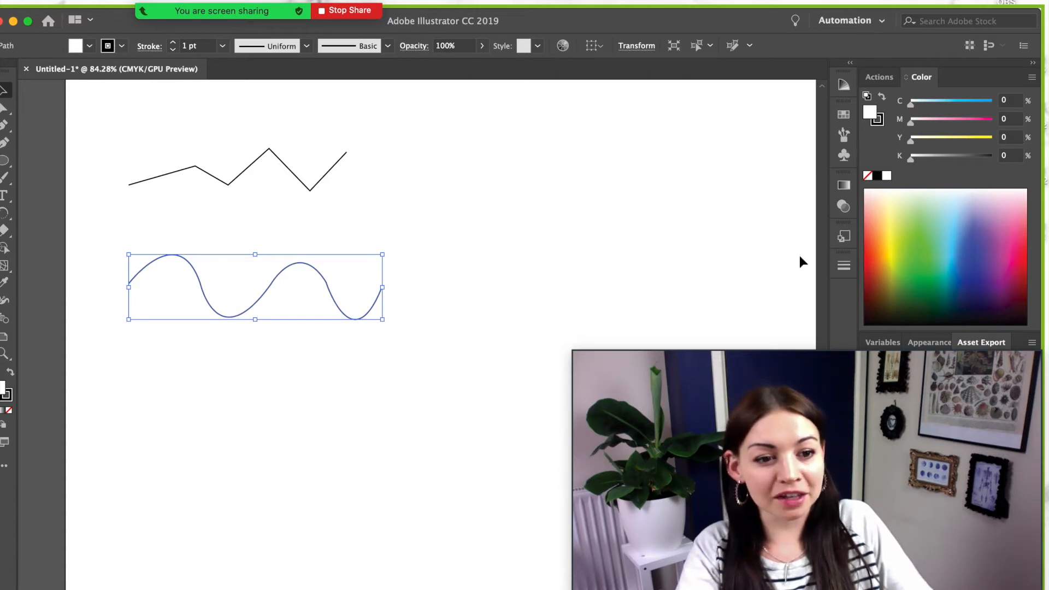
pyautogui.click(845, 266)
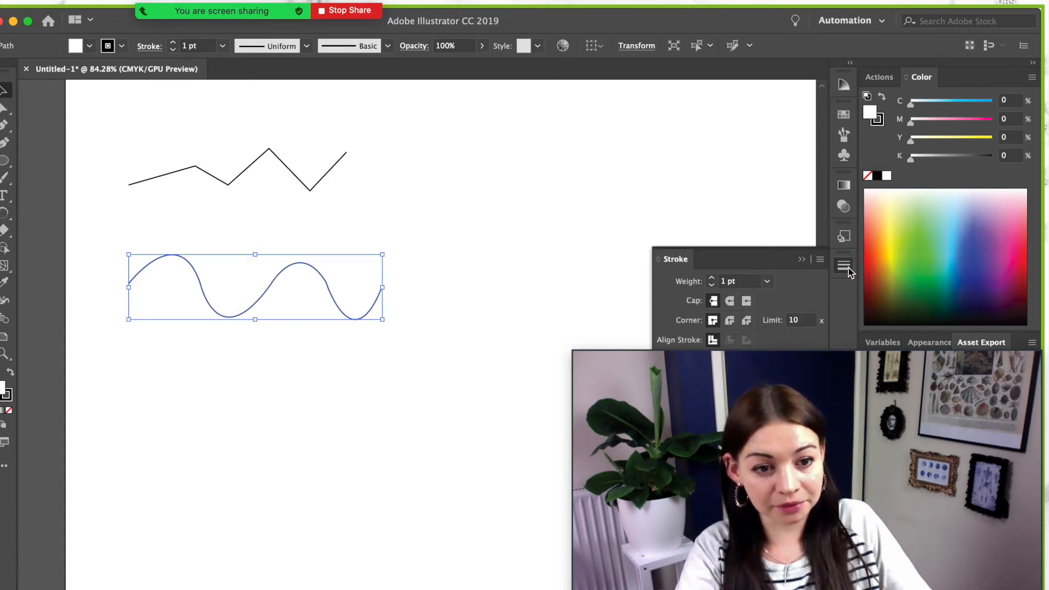
pyautogui.click(847, 269)
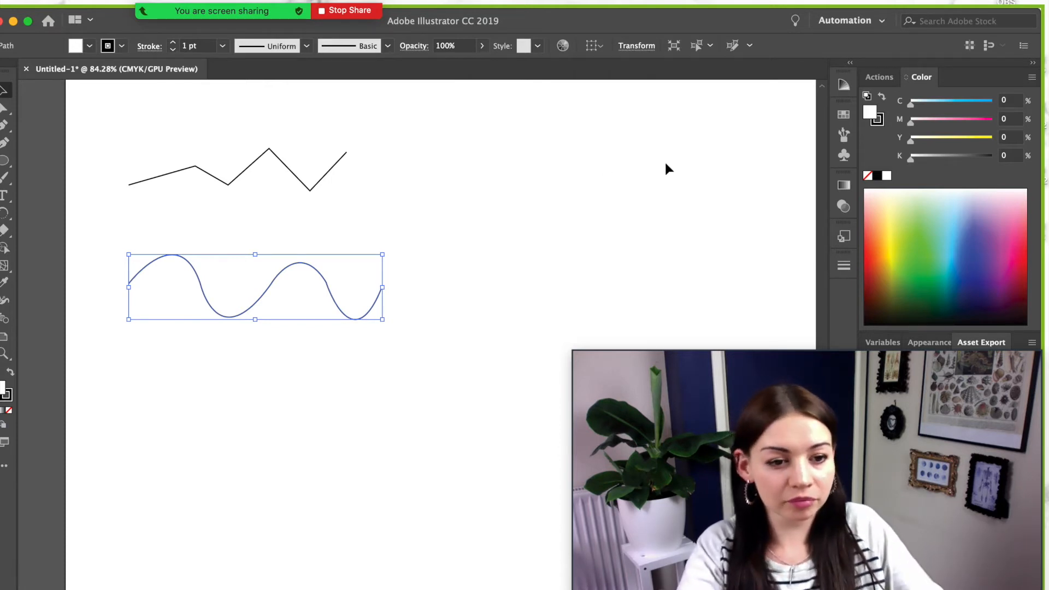
pyautogui.click(844, 268)
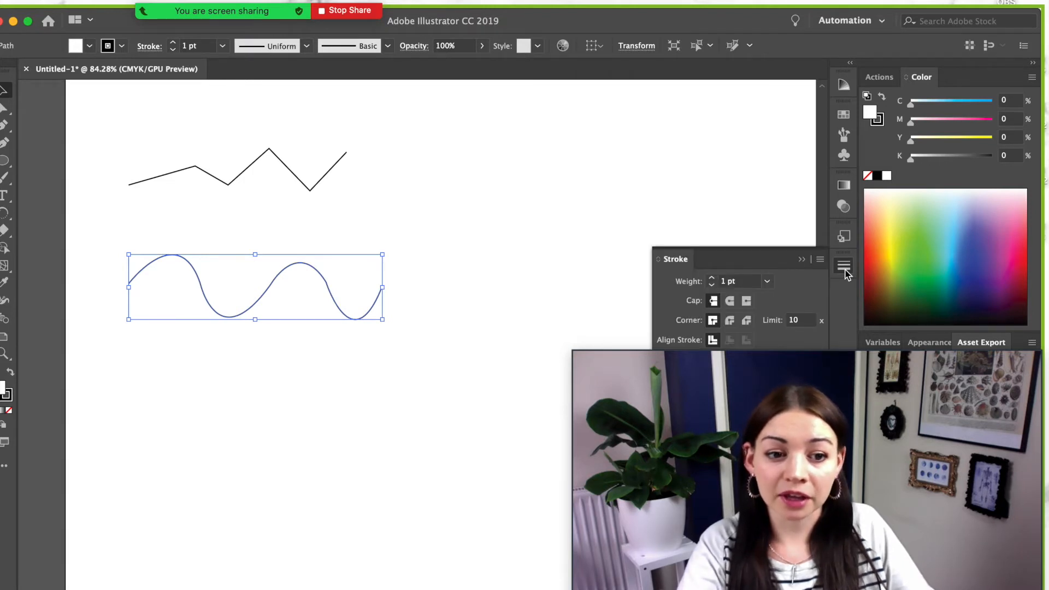
pyautogui.moveTo(772, 266)
pyautogui.mouseDown()
pyautogui.moveTo(755, 171)
pyautogui.moveTo(729, 125)
pyautogui.mouseUp()
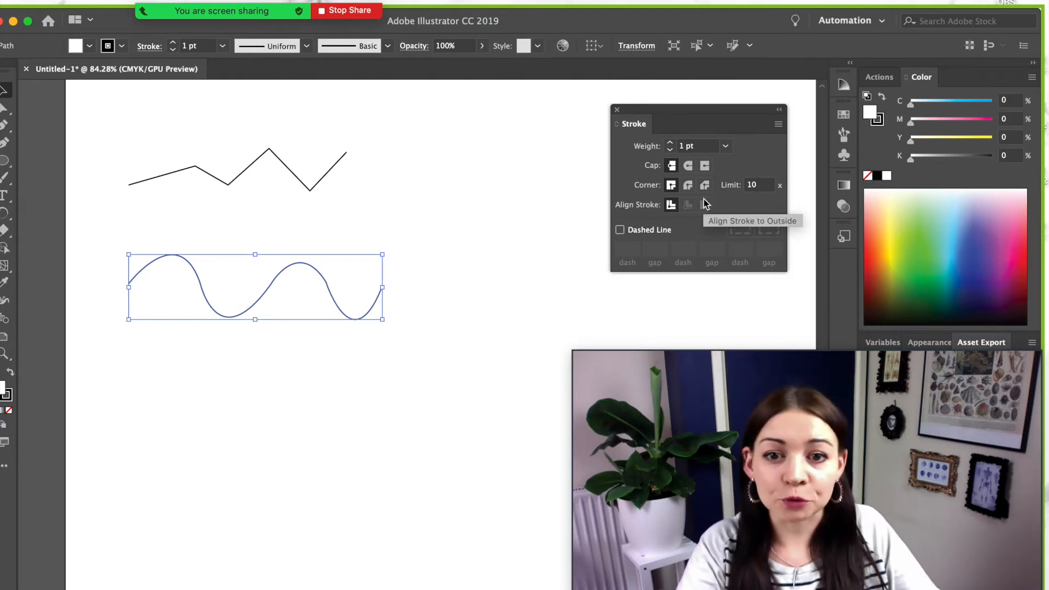
# - Turn on Dashed Line for the wave's stroke and check the dashes by deselecting and reselecting
pyautogui.click(621, 230)
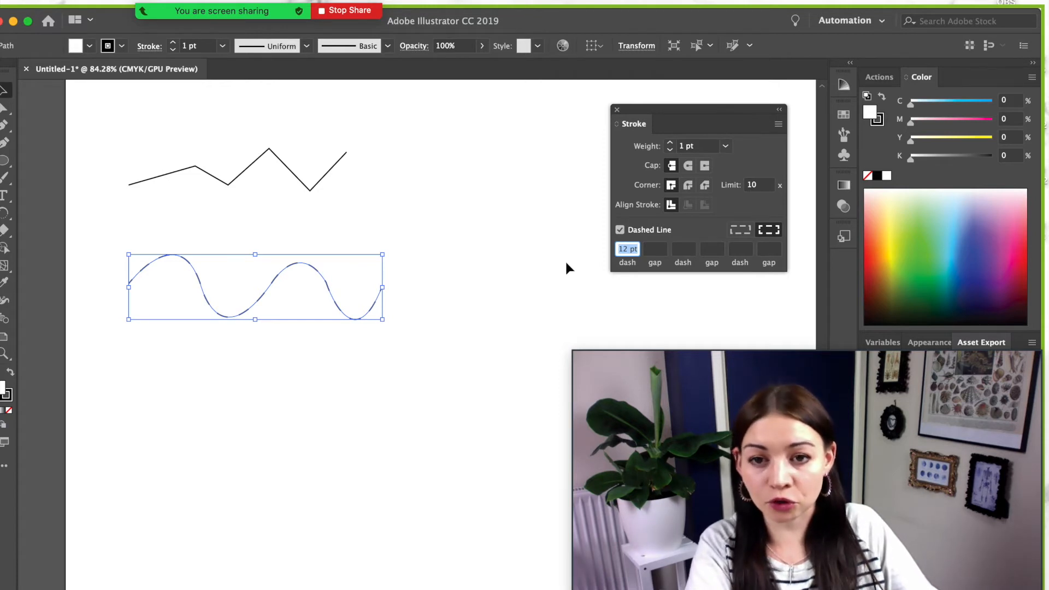
pyautogui.click(464, 213)
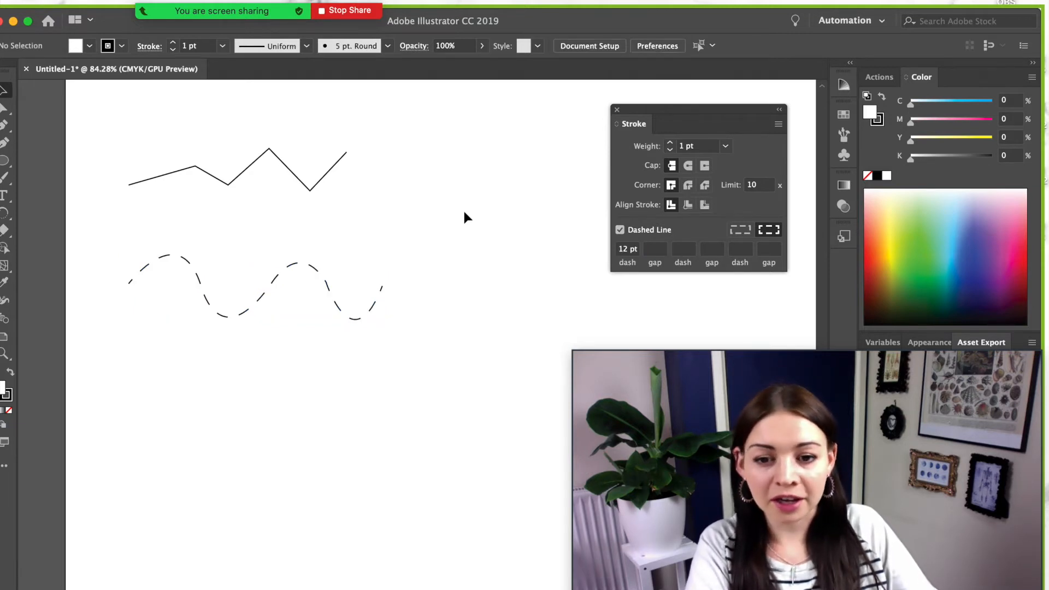
pyautogui.click(339, 297)
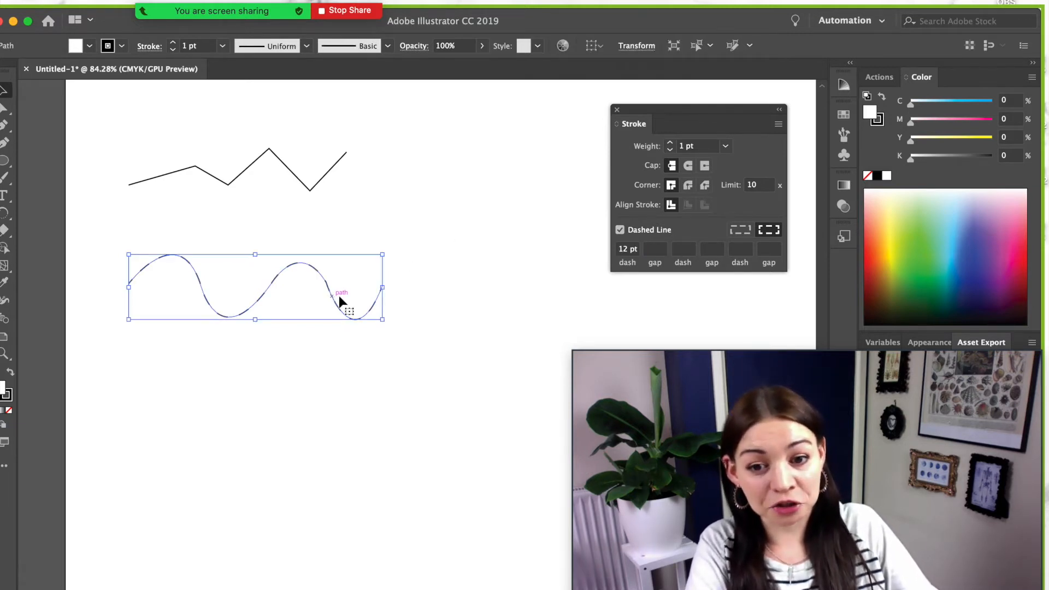
pyautogui.click(501, 266)
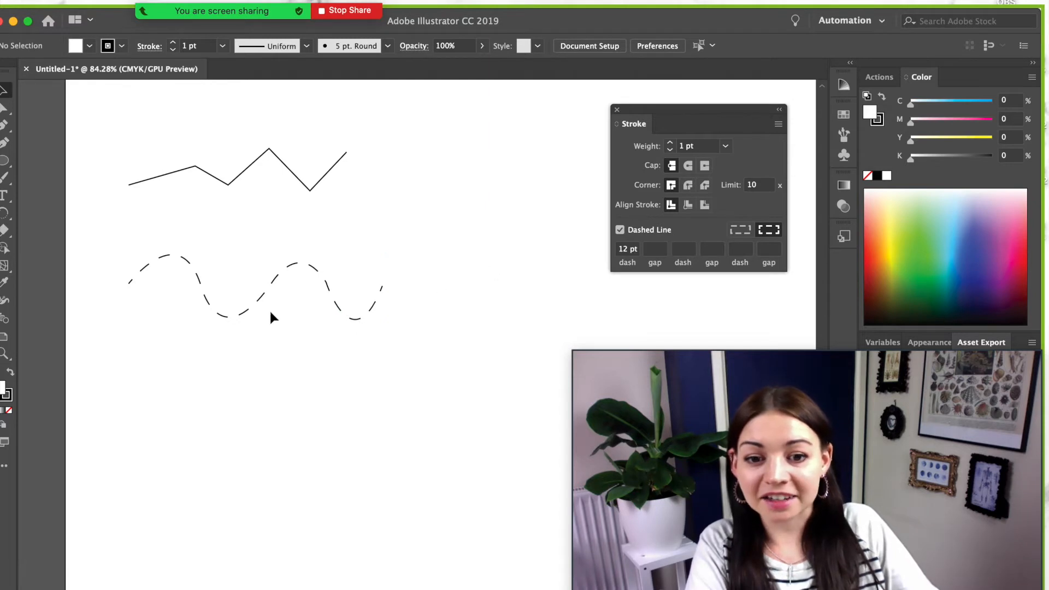
pyautogui.click(327, 285)
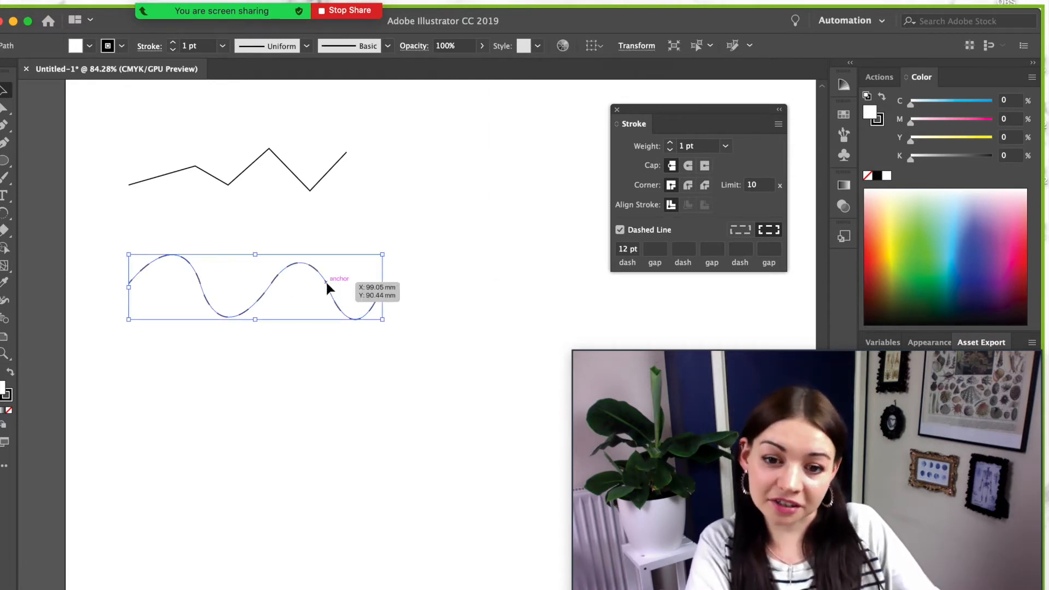
# - Set the first dash to 7 pt and the first gap to 7 pt, then deselect
pyautogui.click(628, 250)
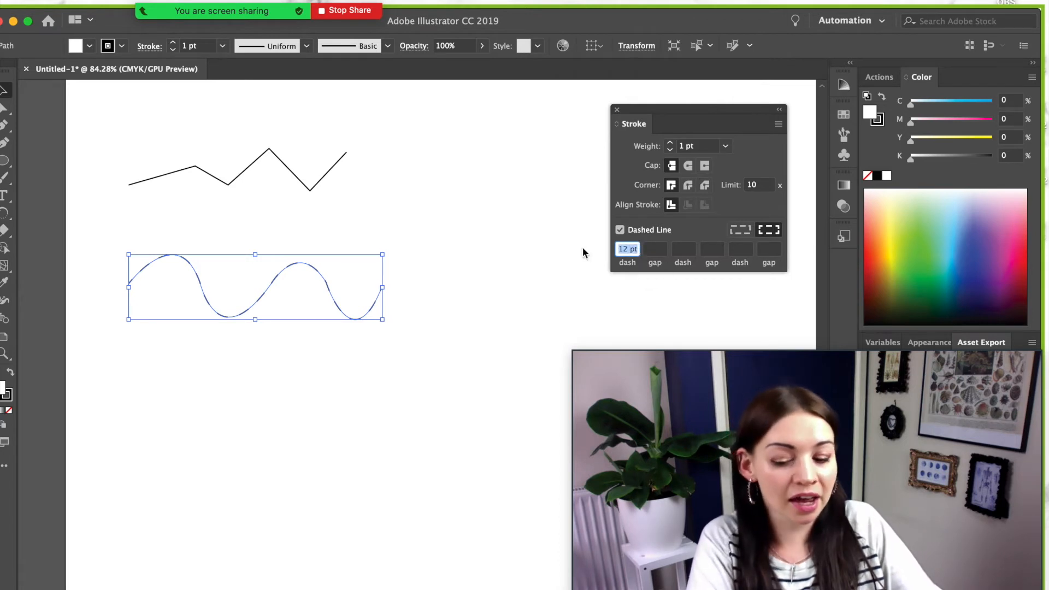
pyautogui.write('7')
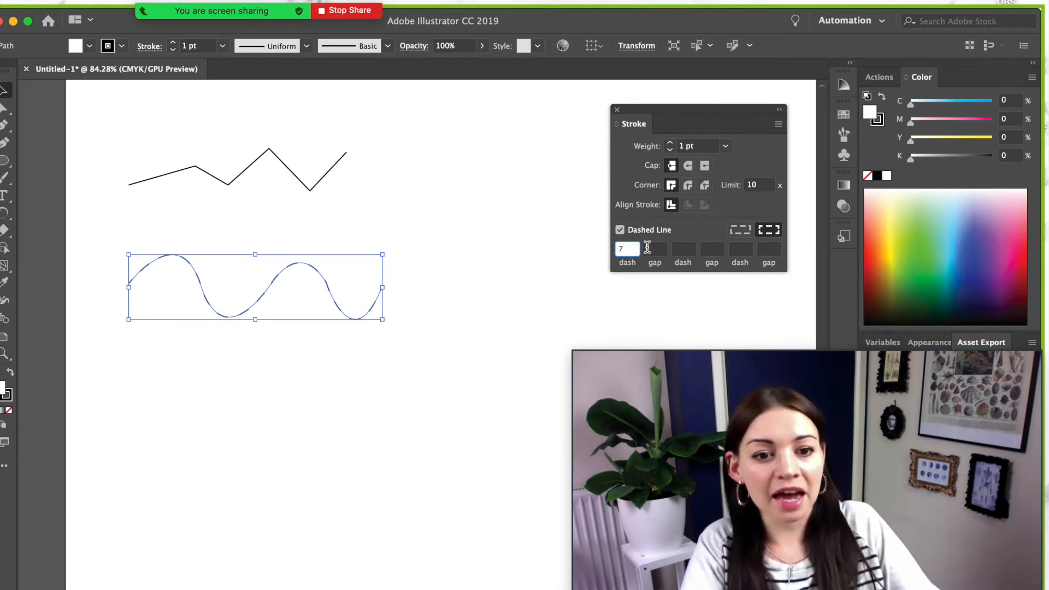
pyautogui.click(657, 250)
pyautogui.write('7')
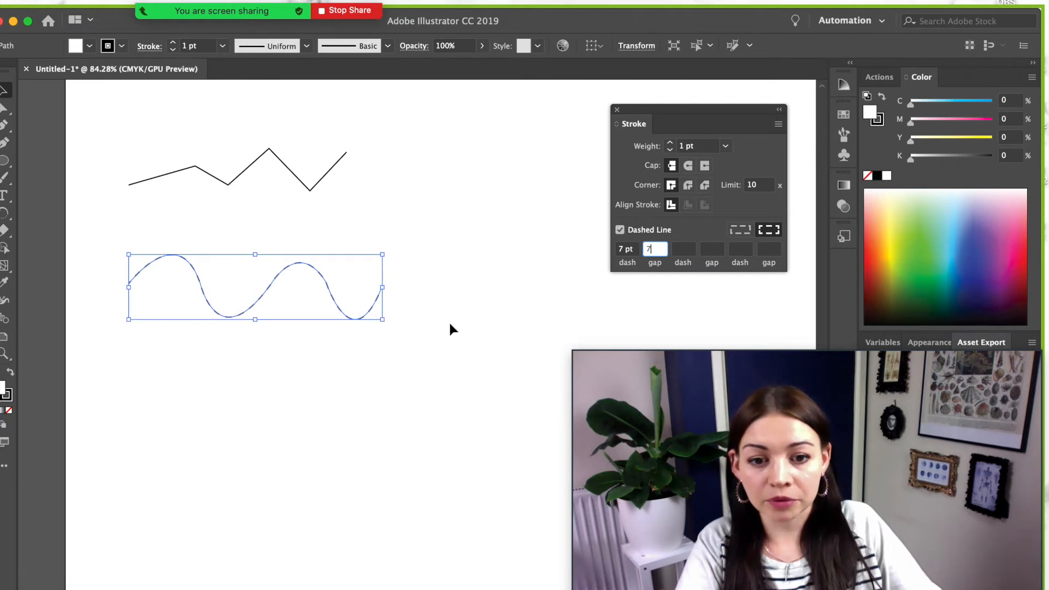
pyautogui.click(466, 262)
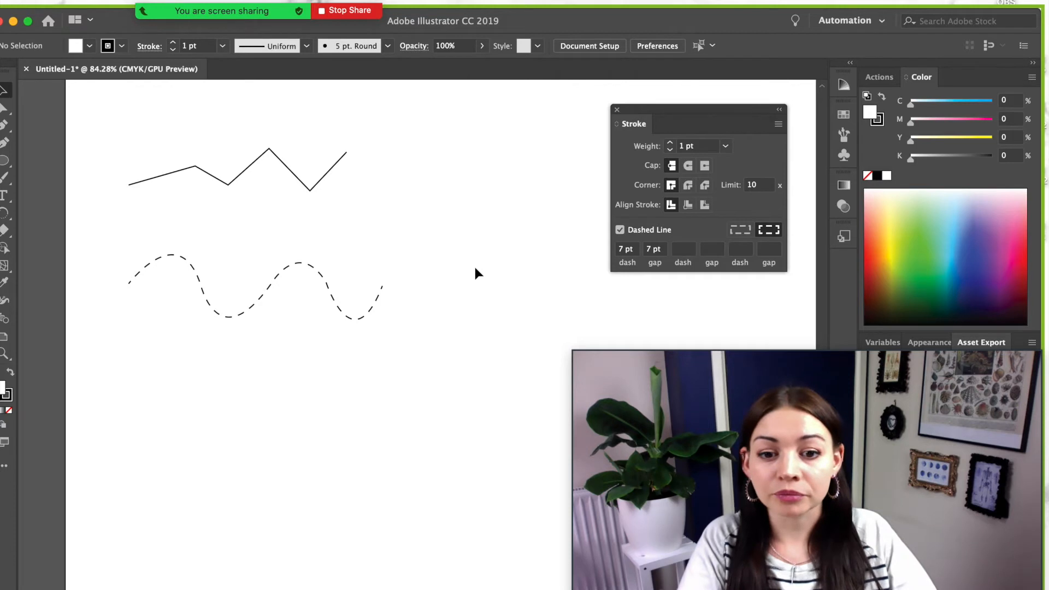
pyautogui.scroll(1, 461, 290)
pyautogui.hscroll(1, 461, 291)
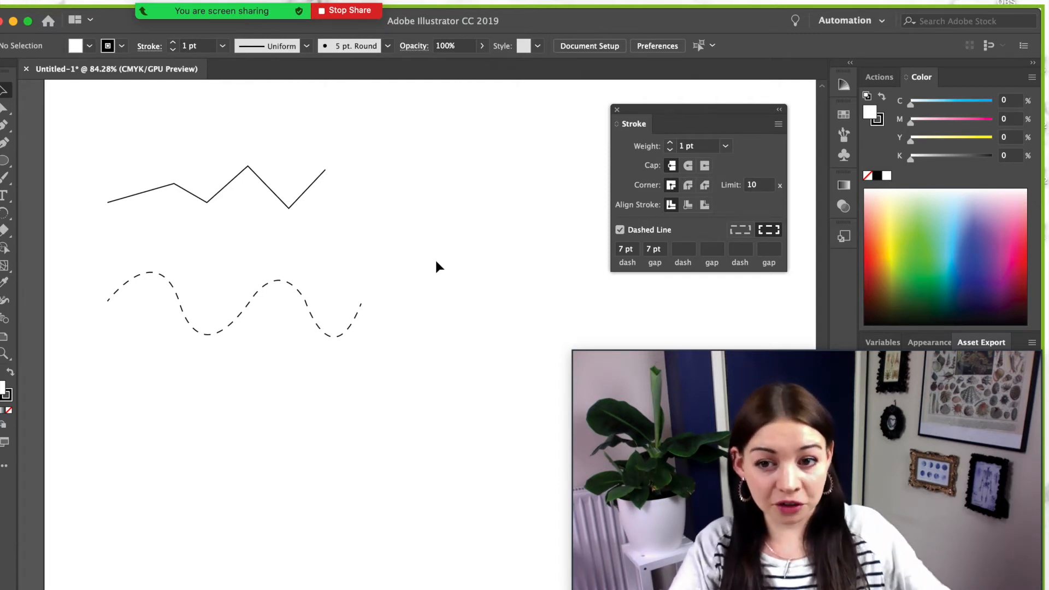
pyautogui.scroll(-5, 435, 258)
pyautogui.moveTo(559, 26); pyautogui.dragTo(565, 24)
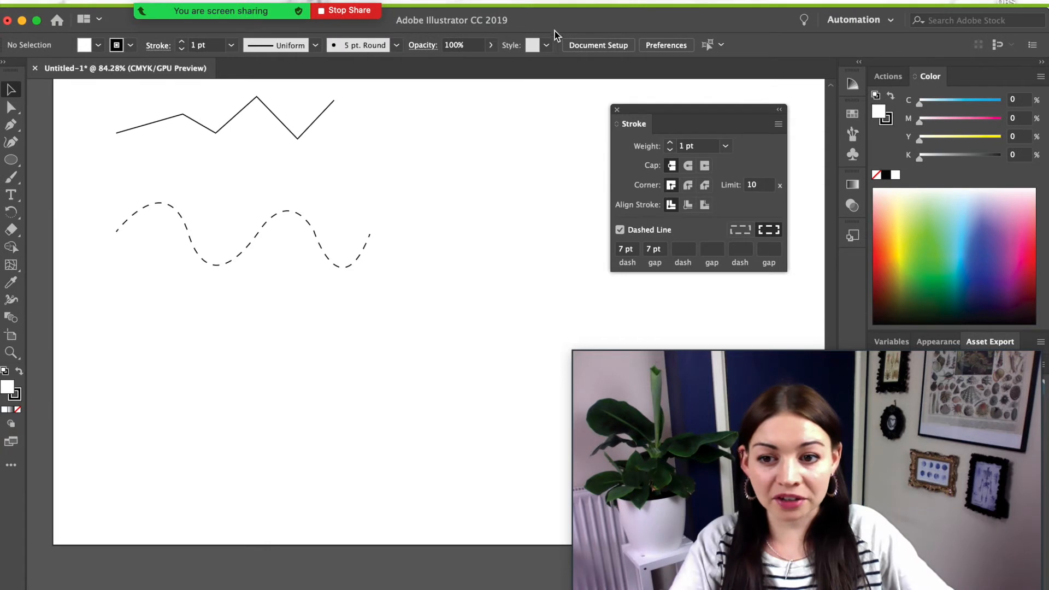
# - Switch from the Pen tool to the Anchor Point tool (Shift+C) in its flyout
pyautogui.click(10, 128)
pyautogui.click(10, 129)
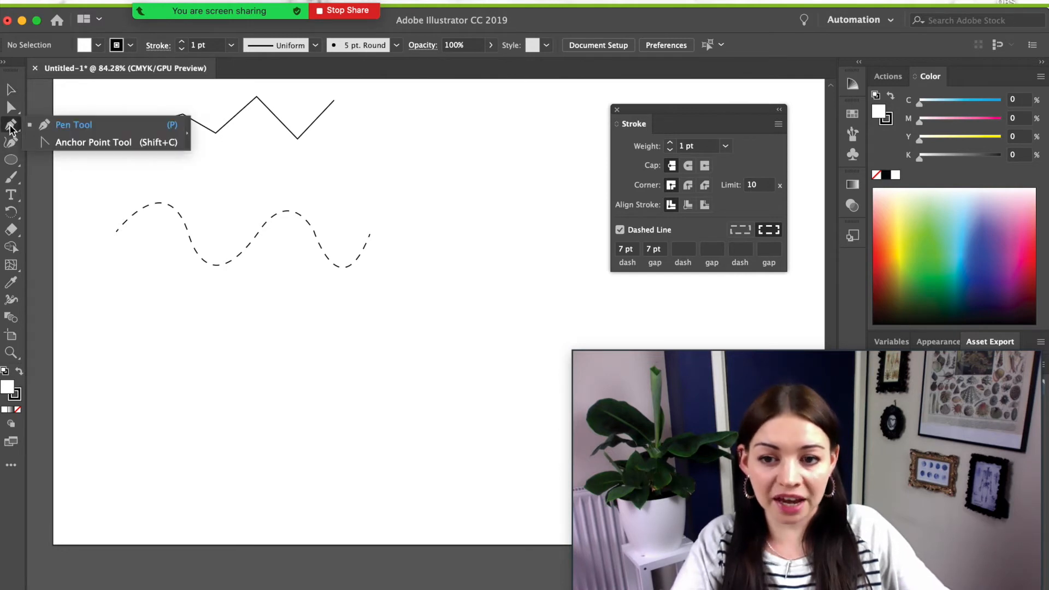
pyautogui.click(115, 143)
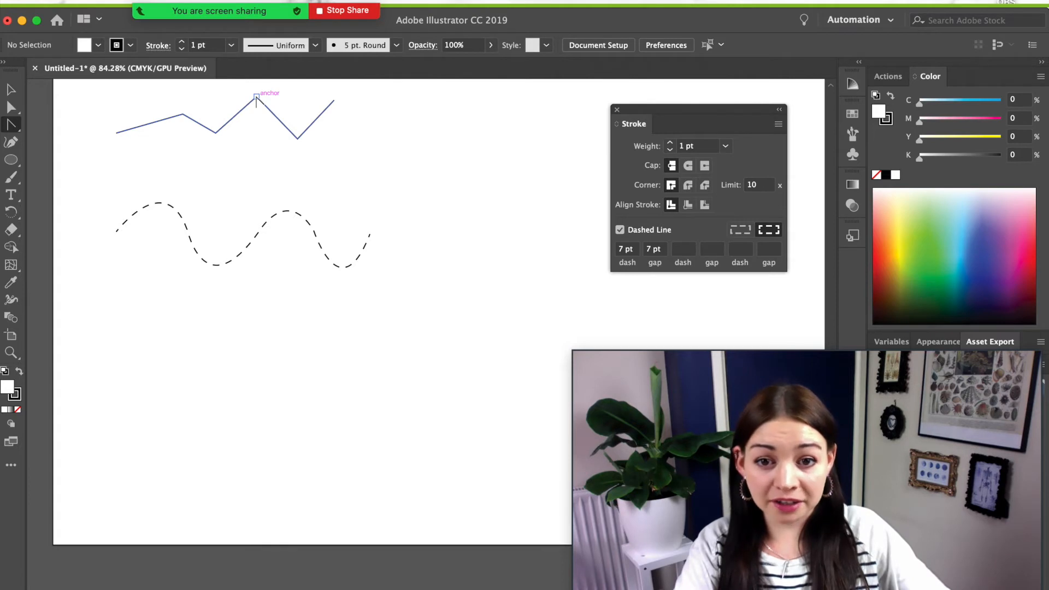
# - Drag curve handles out of the zigzag's top peak and the valley to its right
pyautogui.click(256, 97)
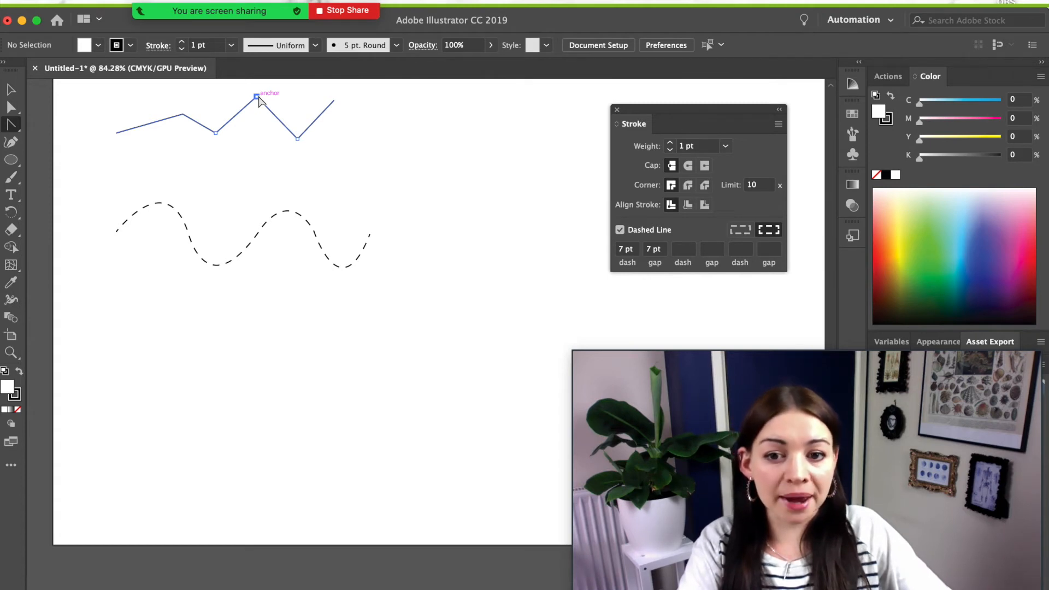
pyautogui.click(258, 97)
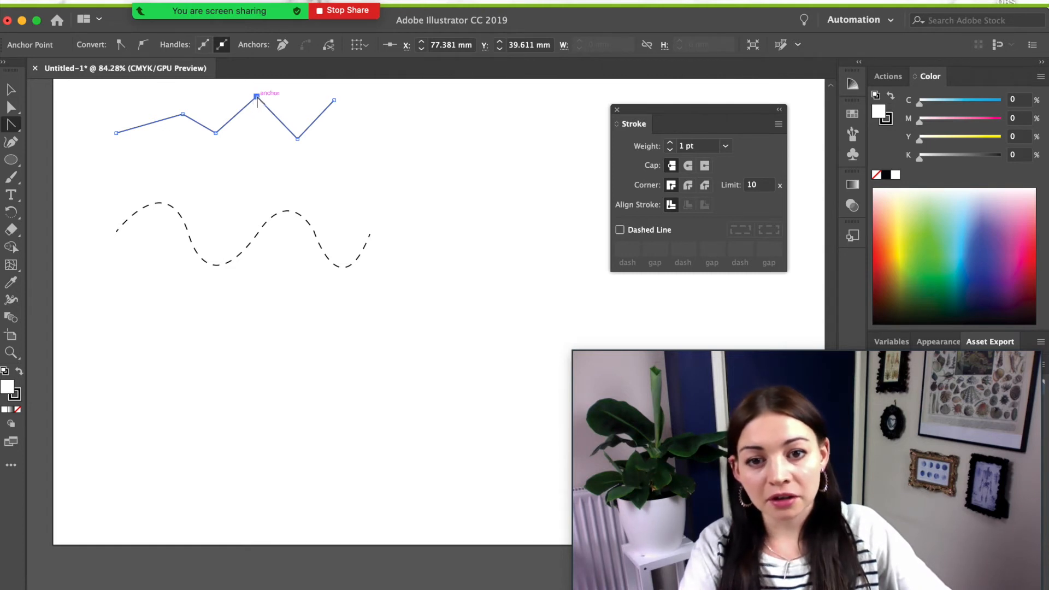
pyautogui.moveTo(257, 96); pyautogui.dragTo(280, 97)
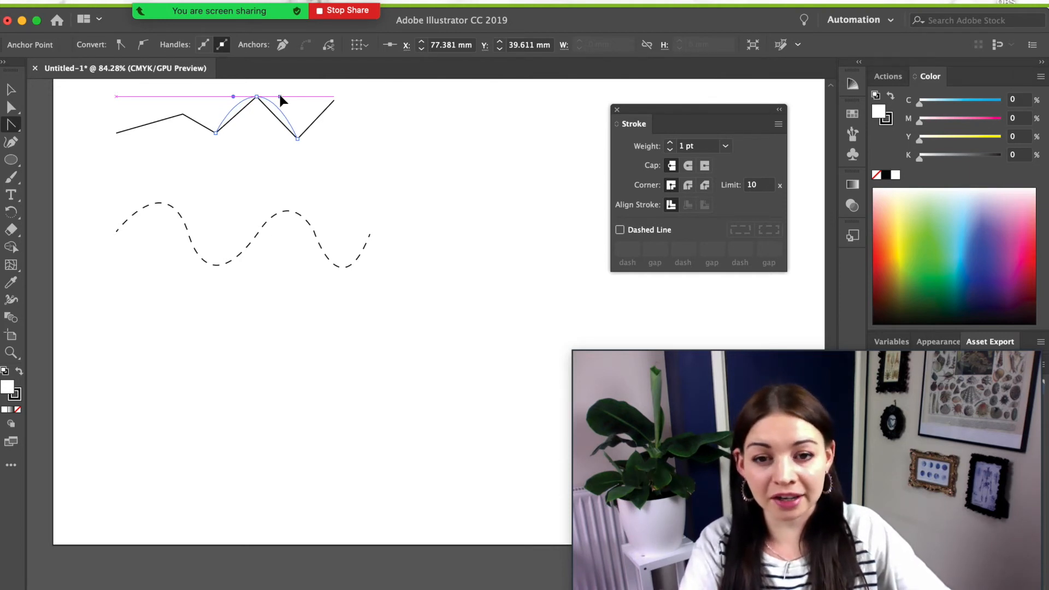
pyautogui.moveTo(280, 97); pyautogui.dragTo(279, 97)
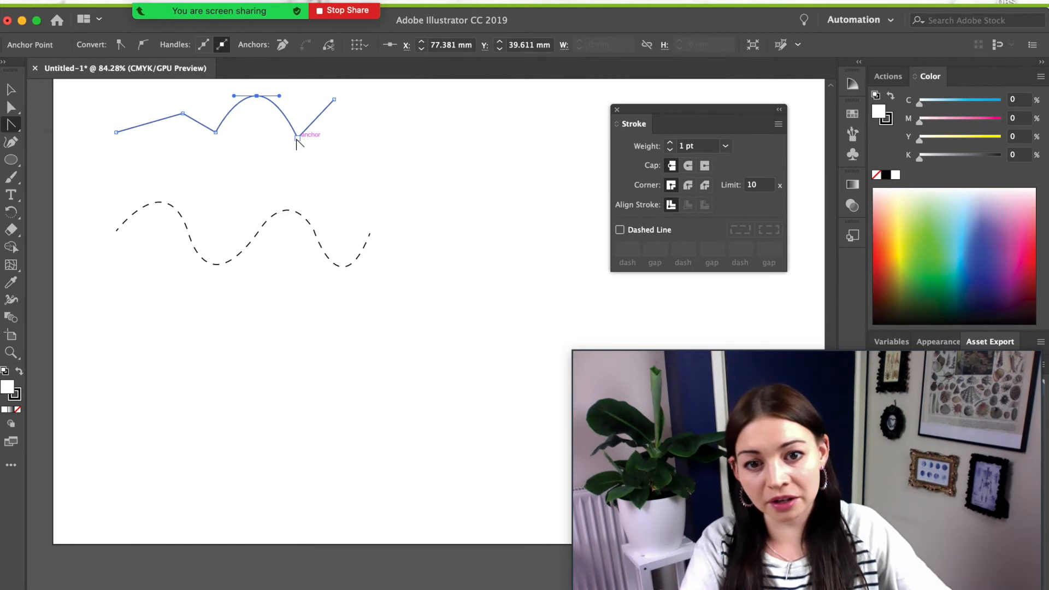
pyautogui.moveTo(296, 138); pyautogui.dragTo(332, 140)
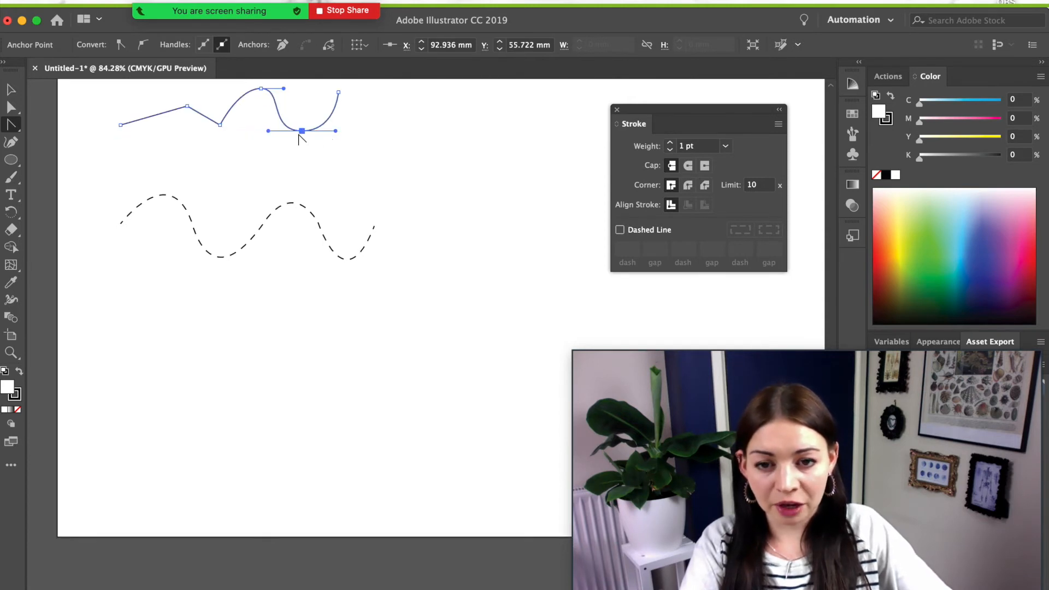
# - Drag symmetric handles from the zigzag's left valley anchor, then select the whole path
pyautogui.scroll(2, 220, 141)
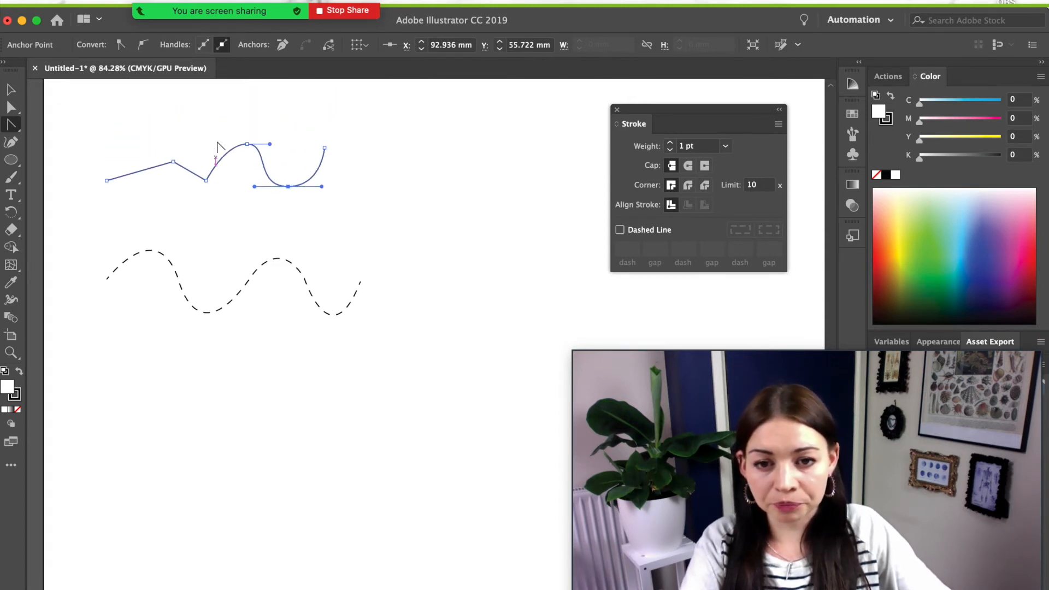
pyautogui.click(207, 180)
pyautogui.moveTo(212, 184); pyautogui.dragTo(225, 183)
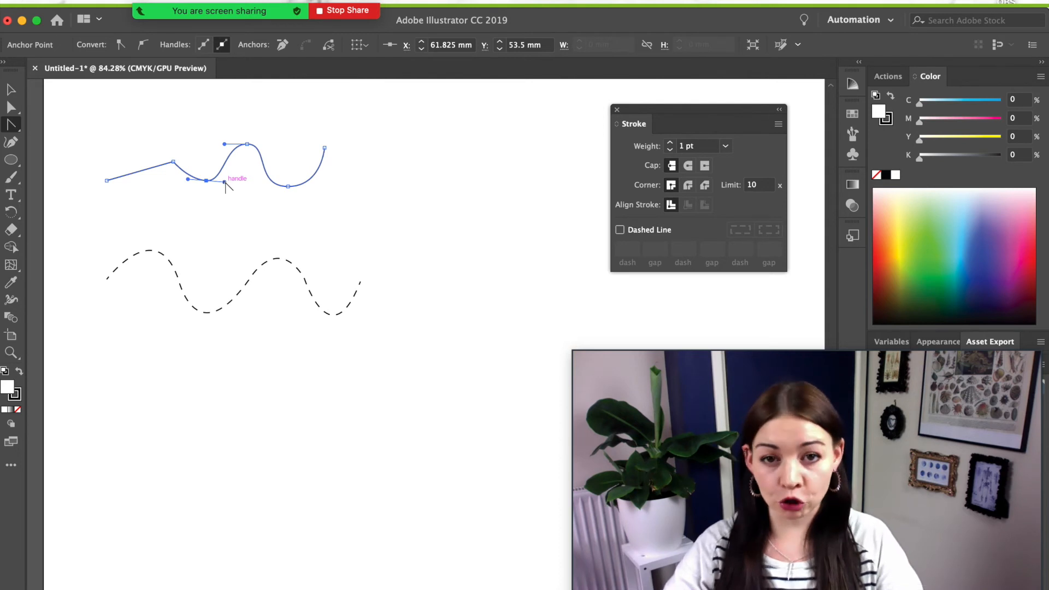
pyautogui.keyDown('super'); pyautogui.click(225, 185); pyautogui.keyUp('super')
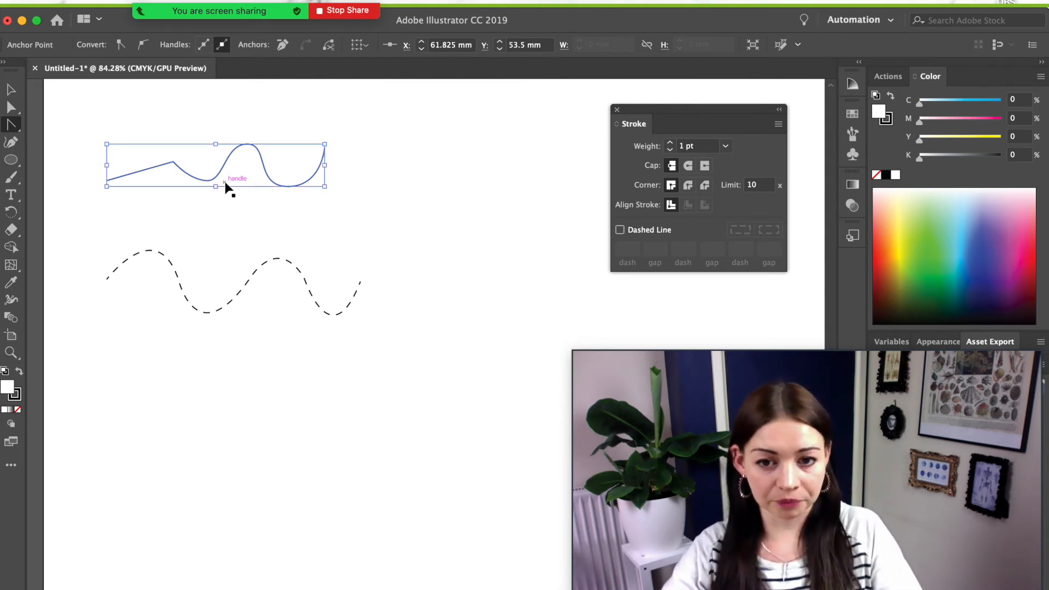
# - Zoom in three times with Cmd+= to view the reshaped zigzag at 300%
pyautogui.press('super+equal')
pyautogui.press('super+equal')
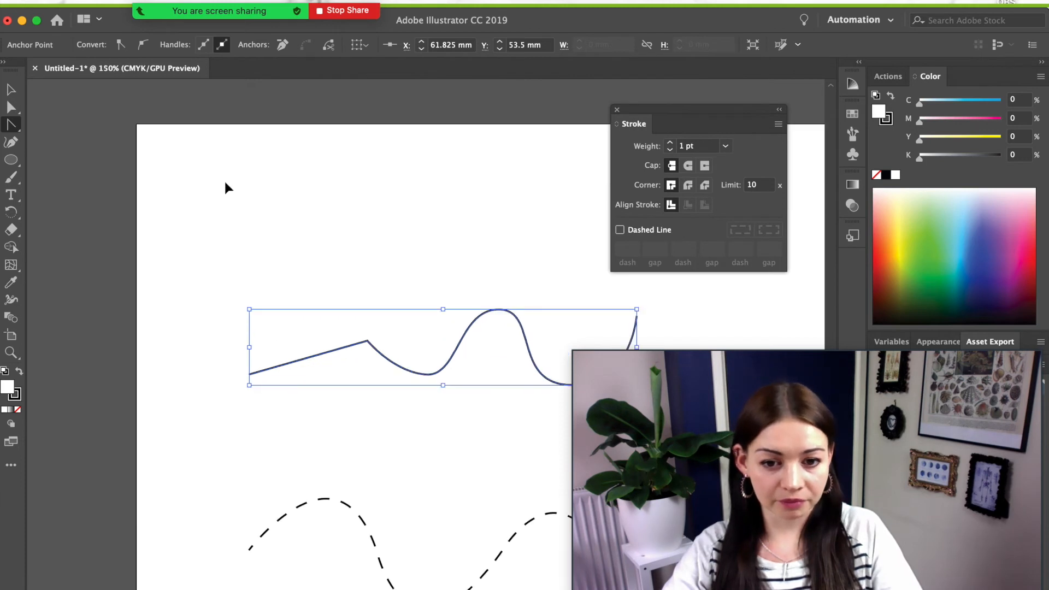
pyautogui.press('super+equal')
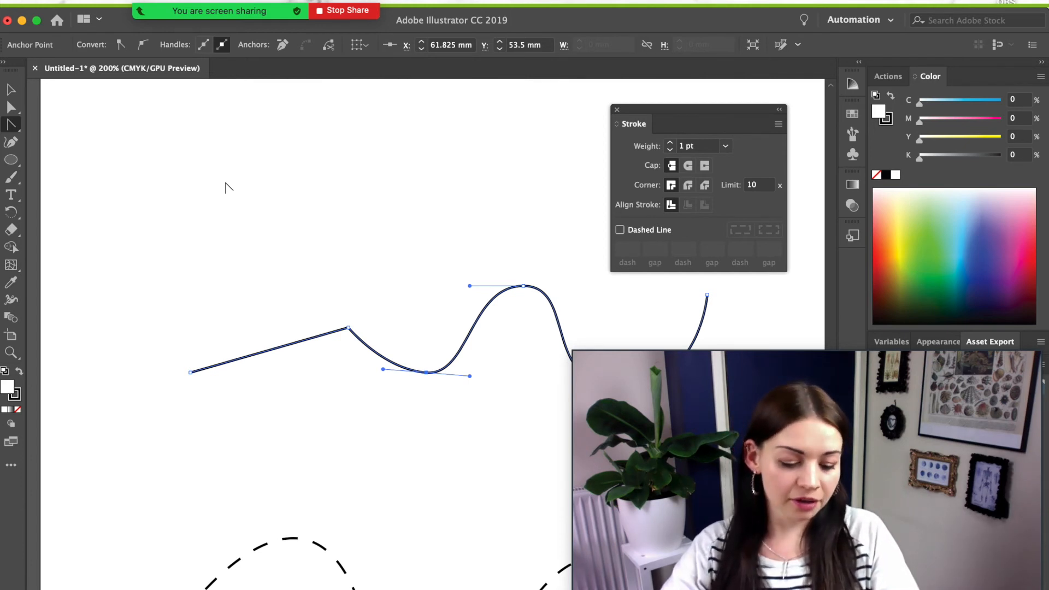
pyautogui.press('super+equal')
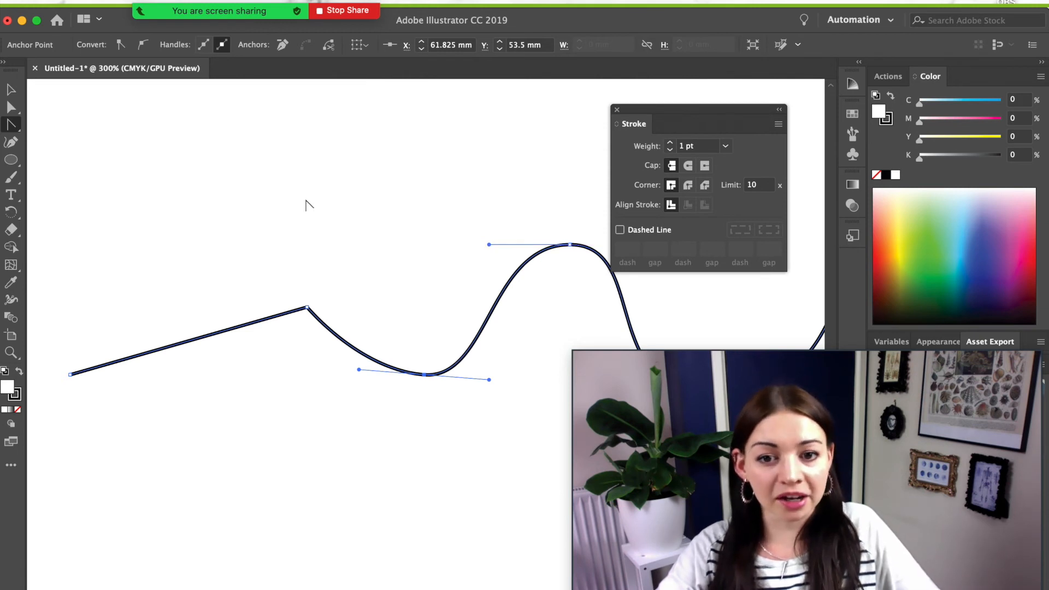
pyautogui.press('space')
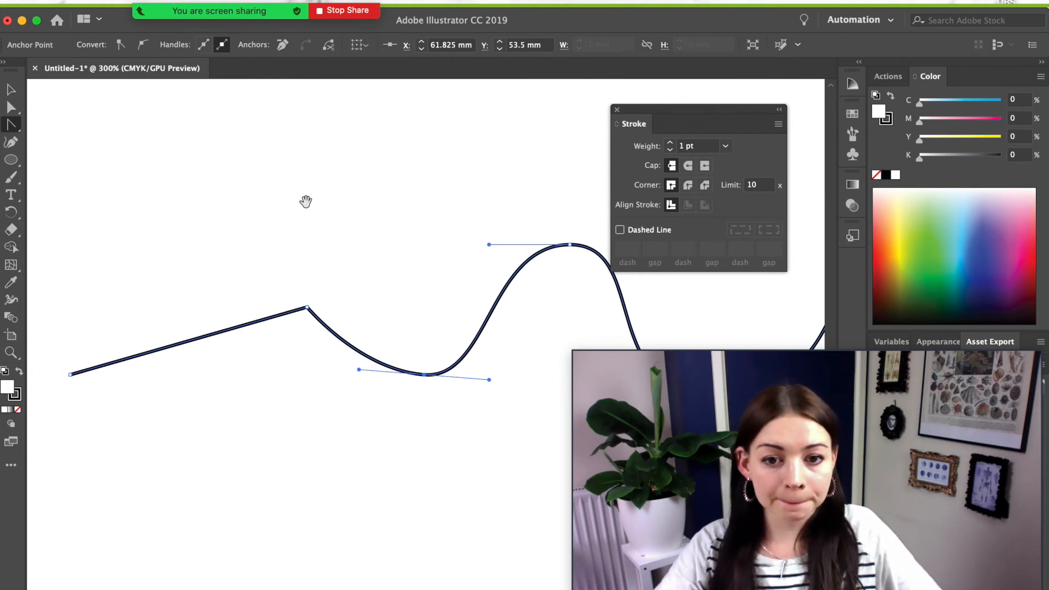
# - Pan to the first upper corner and drag vertical handles from it, making a steep curved step
pyautogui.moveTo(368, 248); pyautogui.dragTo(284, 223)
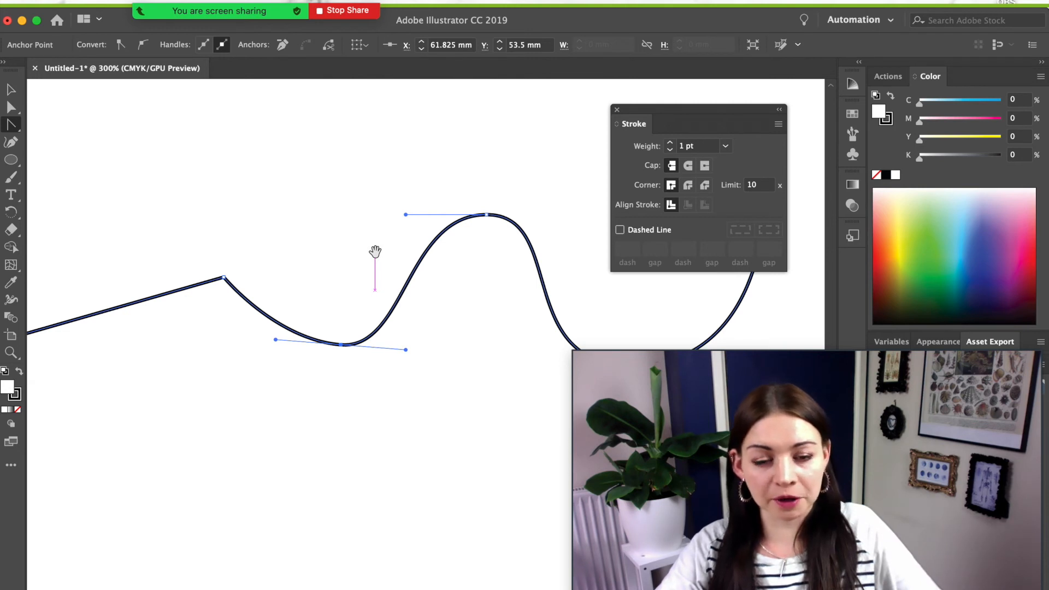
pyautogui.moveTo(374, 252); pyautogui.dragTo(401, 253)
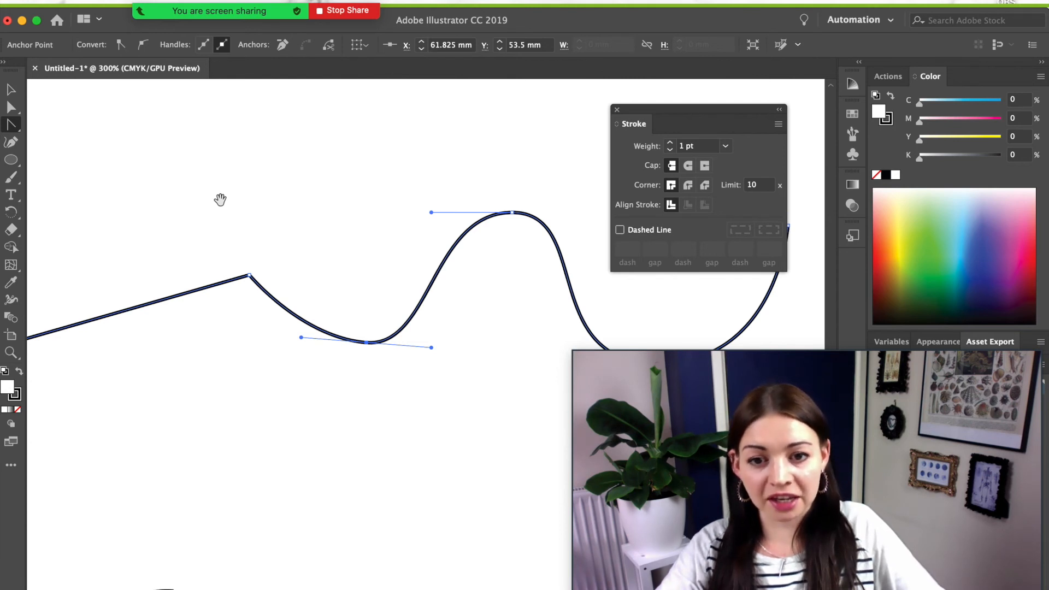
pyautogui.moveTo(220, 198)
pyautogui.mouseDown()
pyautogui.moveTo(253, 166)
pyautogui.moveTo(265, 211)
pyautogui.moveTo(227, 204)
pyautogui.moveTo(280, 189)
pyautogui.moveTo(230, 218)
pyautogui.moveTo(222, 203)
pyautogui.mouseUp()
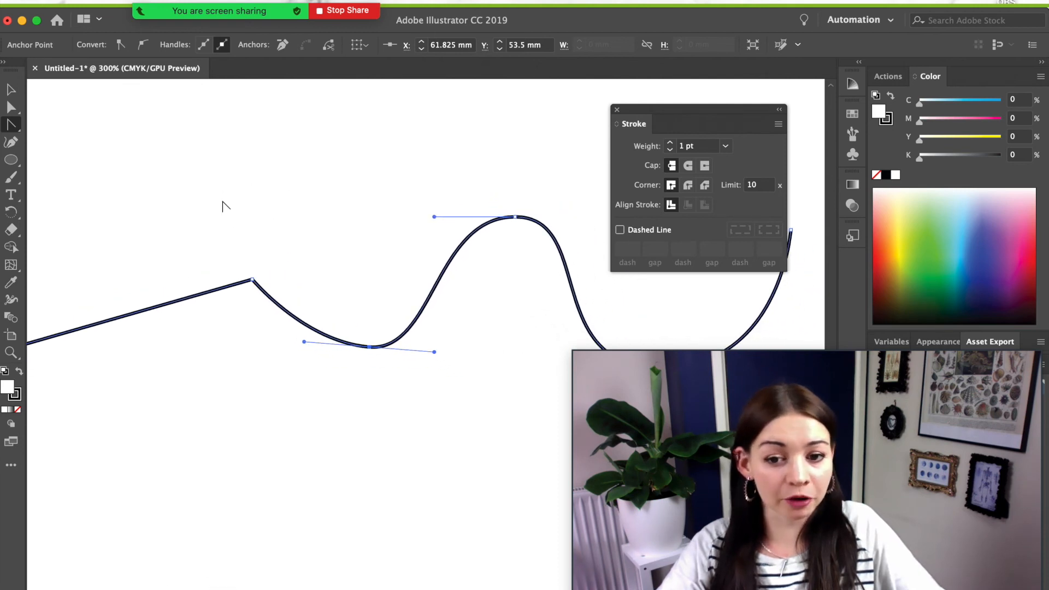
pyautogui.click(252, 281)
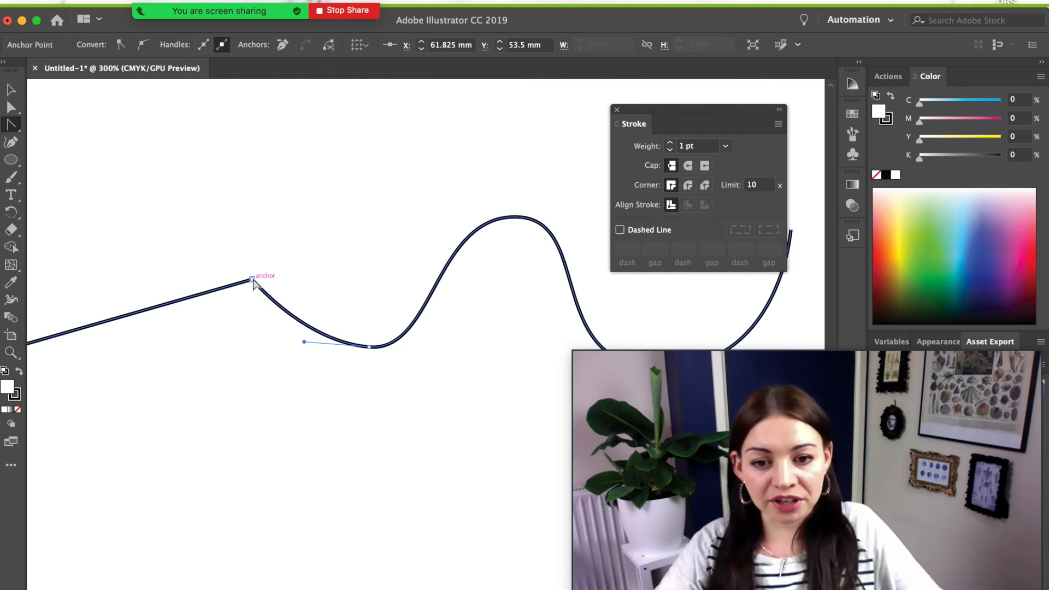
pyautogui.moveTo(252, 280); pyautogui.dragTo(257, 355)
pyautogui.hscroll(-5, 252, 350)
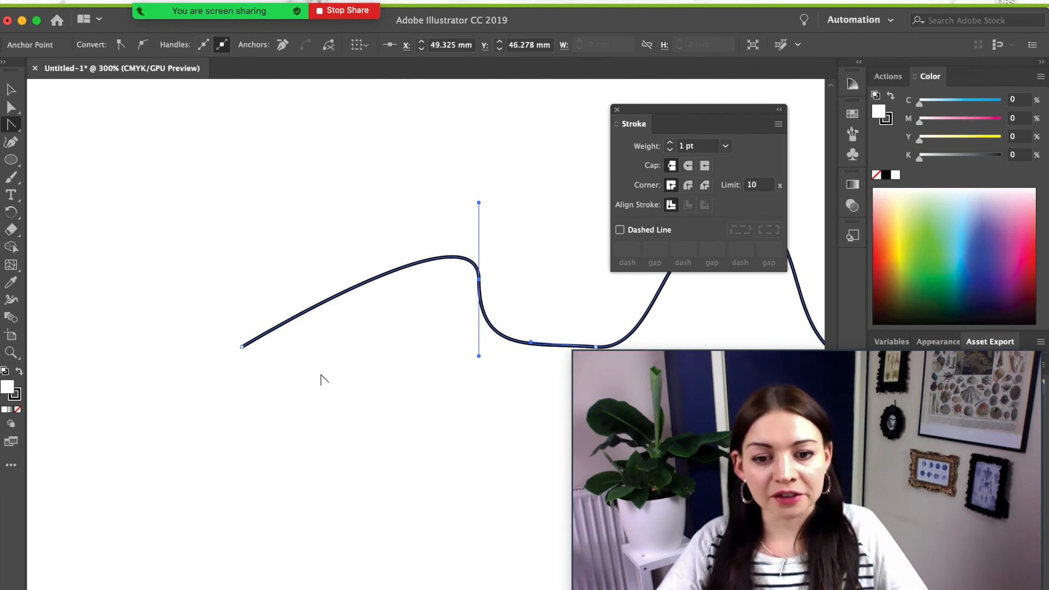
# - Pan toward the path's left end and zoom out until the whole artboard shows
pyautogui.press('space')
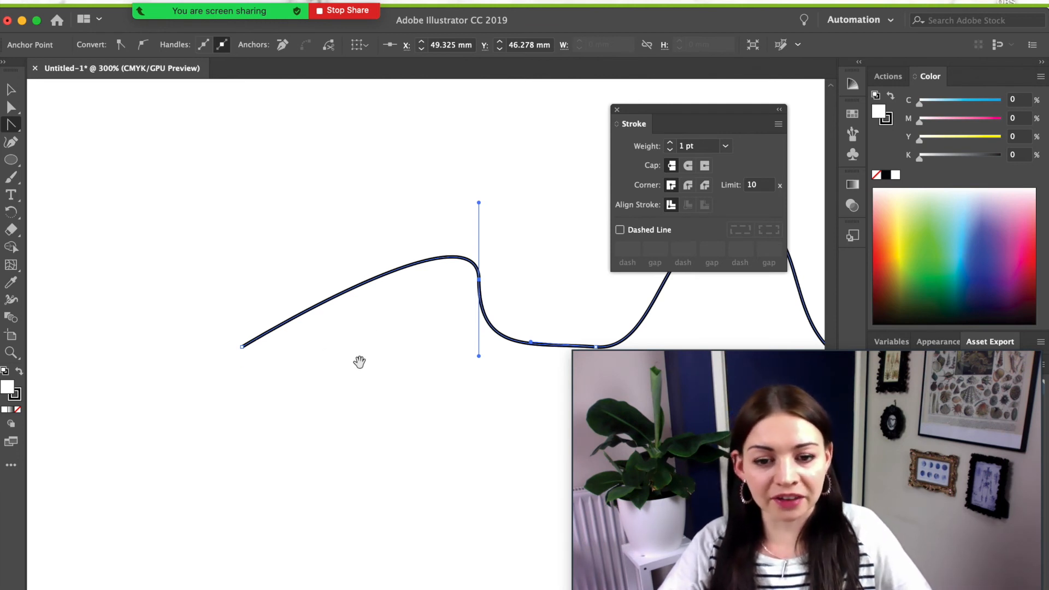
pyautogui.moveTo(402, 368); pyautogui.dragTo(231, 335)
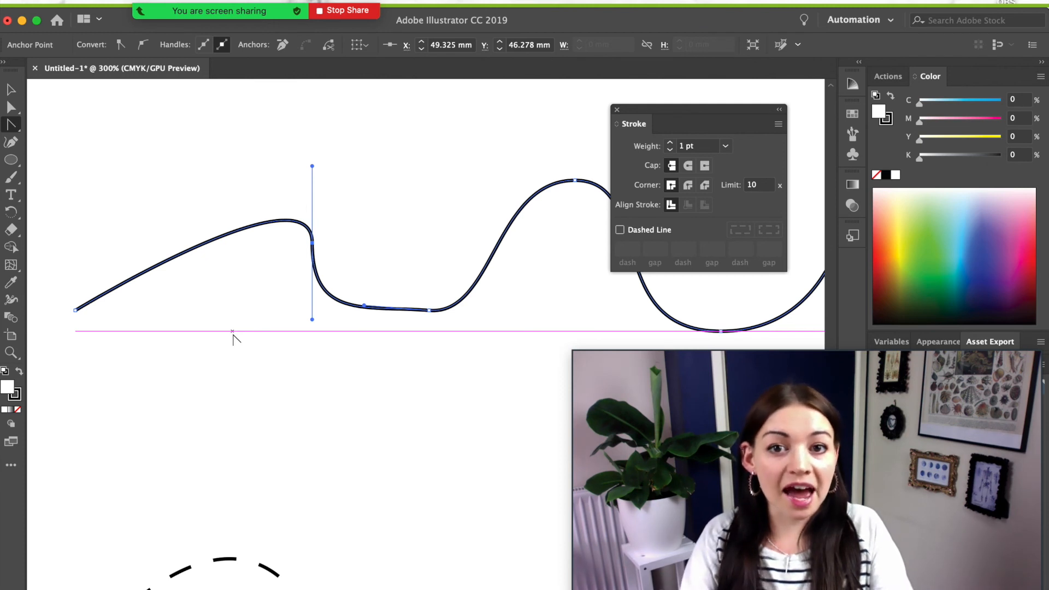
pyautogui.press('super')
pyautogui.press('super+minus')
pyautogui.press('super+minus')
pyautogui.press('super+minus')
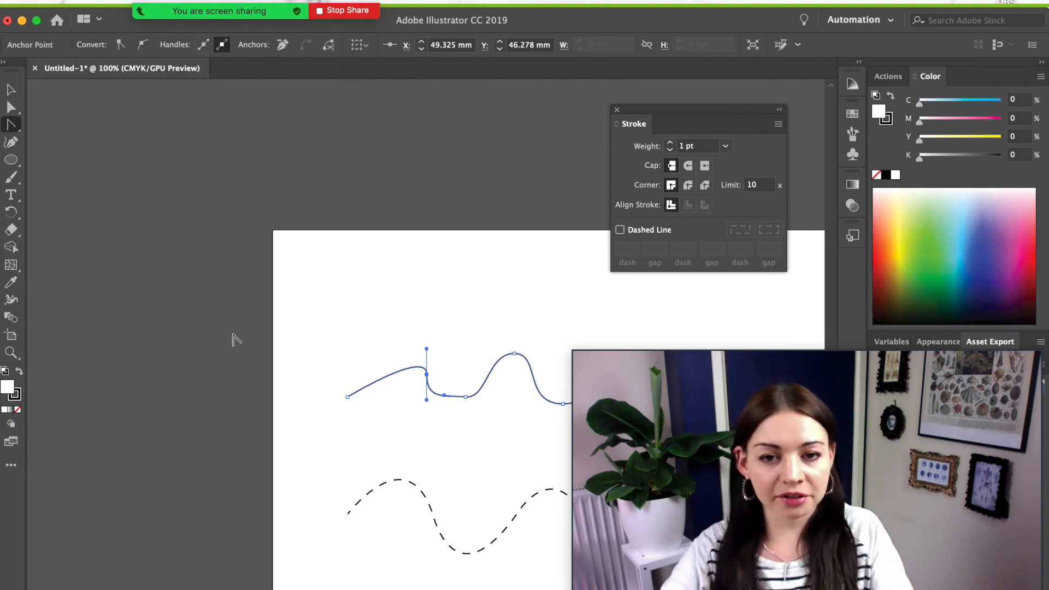
# - Fit the entire artboard in the window with Cmd+0
pyautogui.press('super+0')
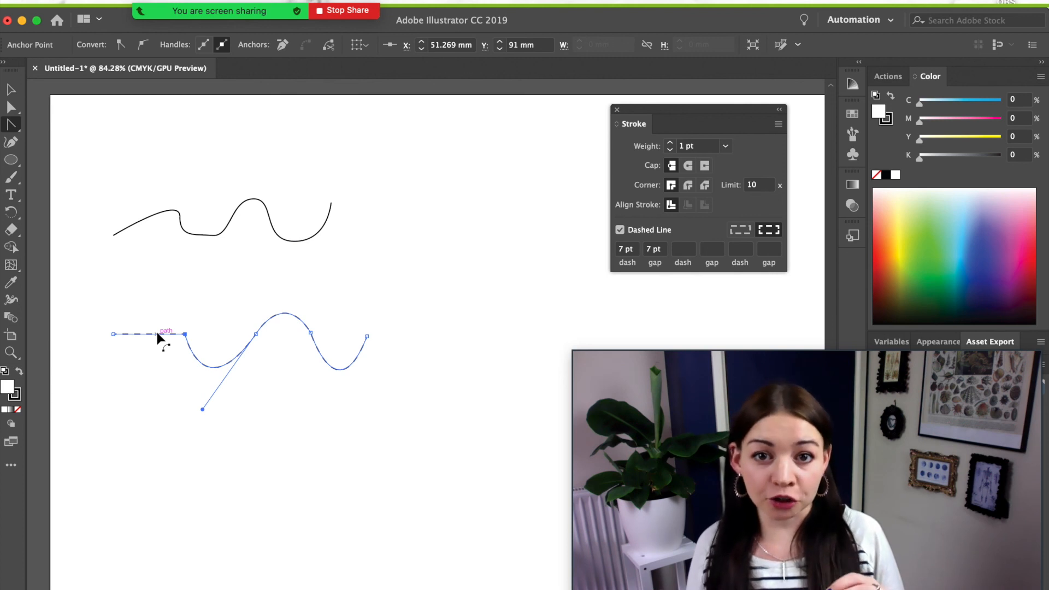
# - Undo several edits, restoring the wave's starting arch and the zigzag's angular corners below its top peak
pyautogui.press('super')
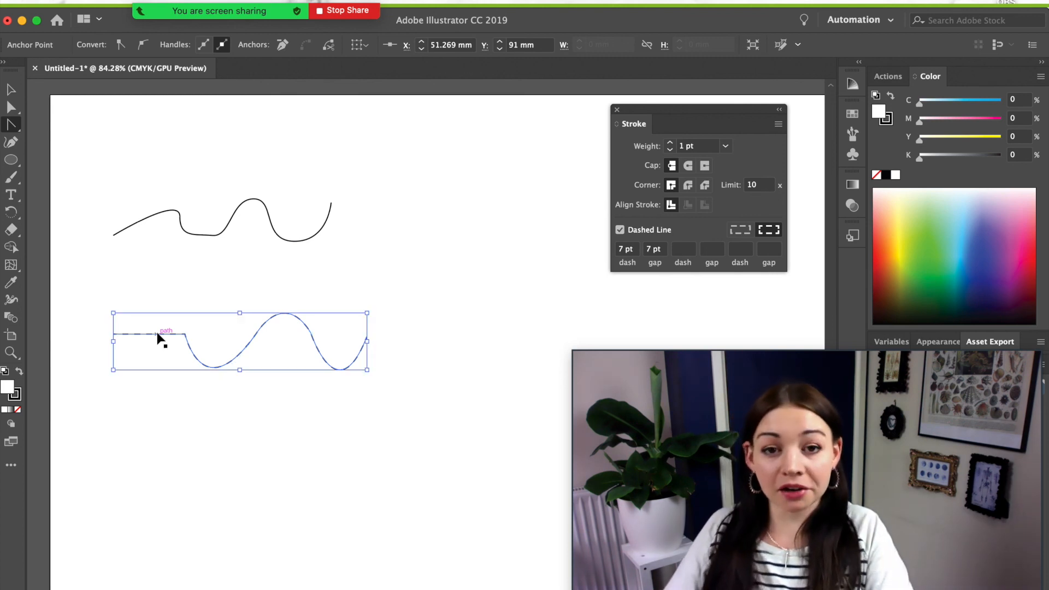
pyautogui.press('super+z')
pyautogui.press('super+space')
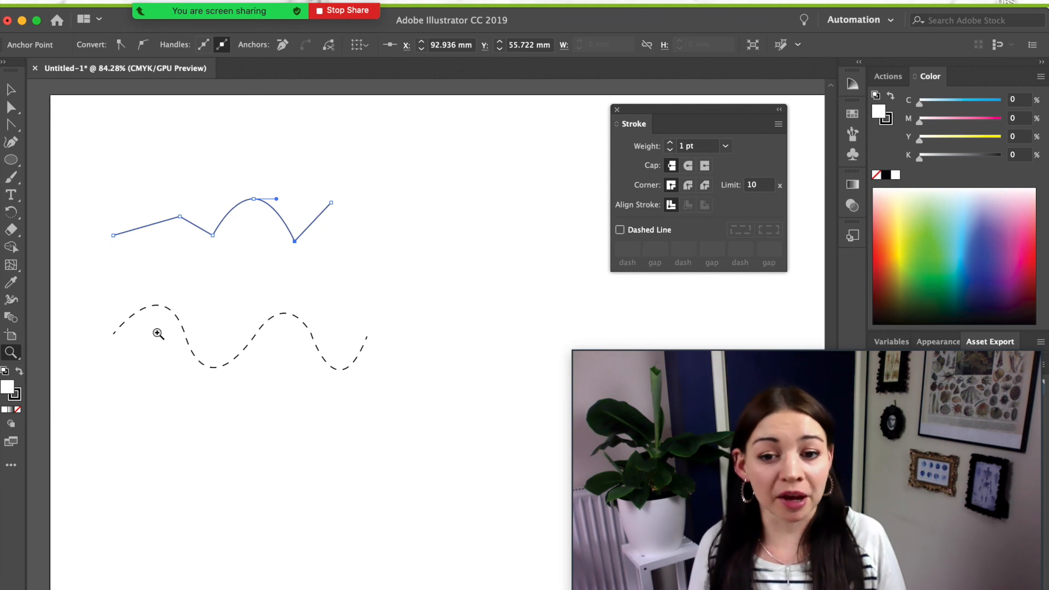
pyautogui.press('super+z')
pyautogui.press('super+z')
pyautogui.press('super+z')
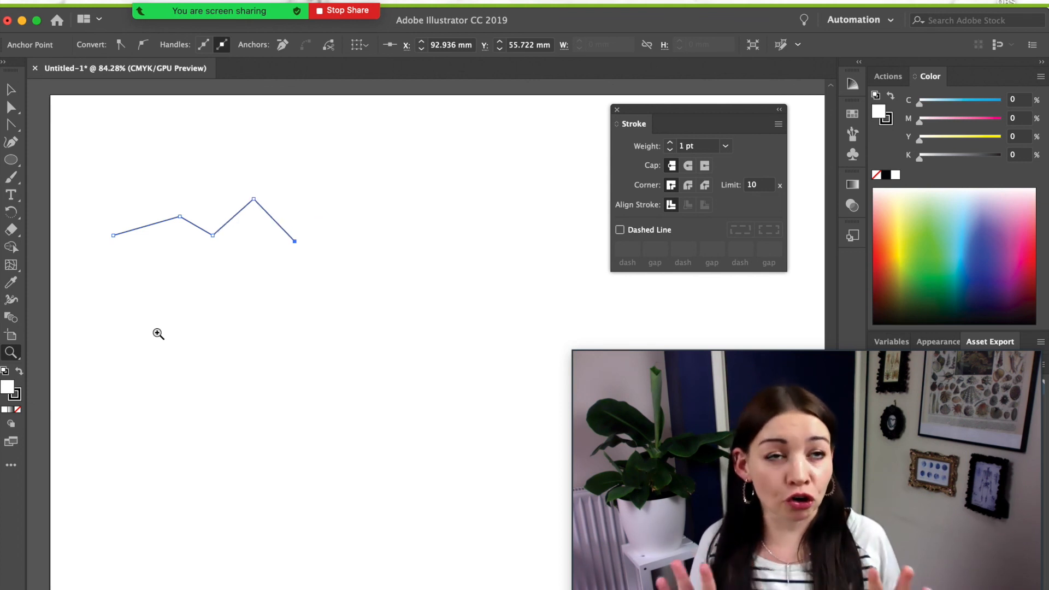